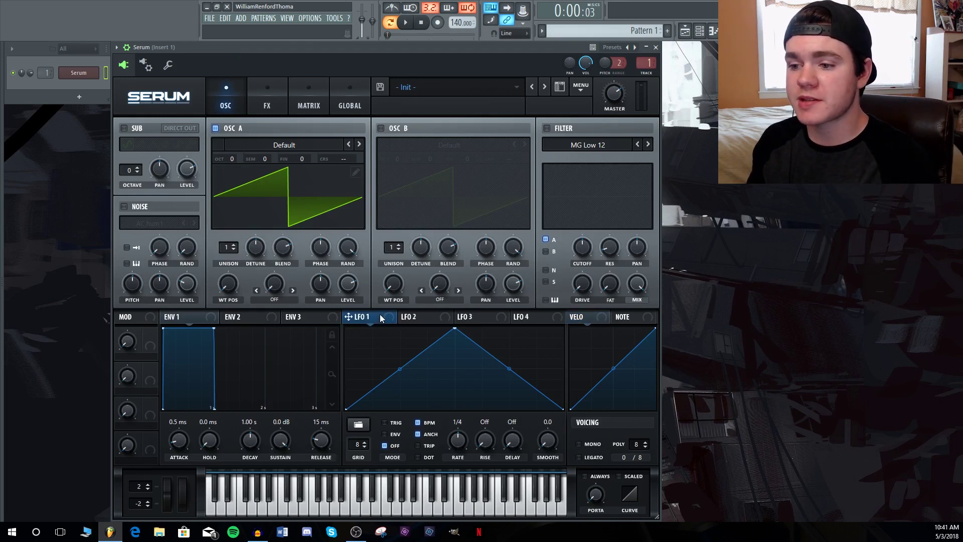
- Route LFO 1 to modulate Oscillator A's level on the Init patch
left_click_drag(380, 317, 341, 277)
- Set the OSC A level modulation amount to 100 and enable TRIG on LFO 1
left_click_drag(341, 209, 344, 74)
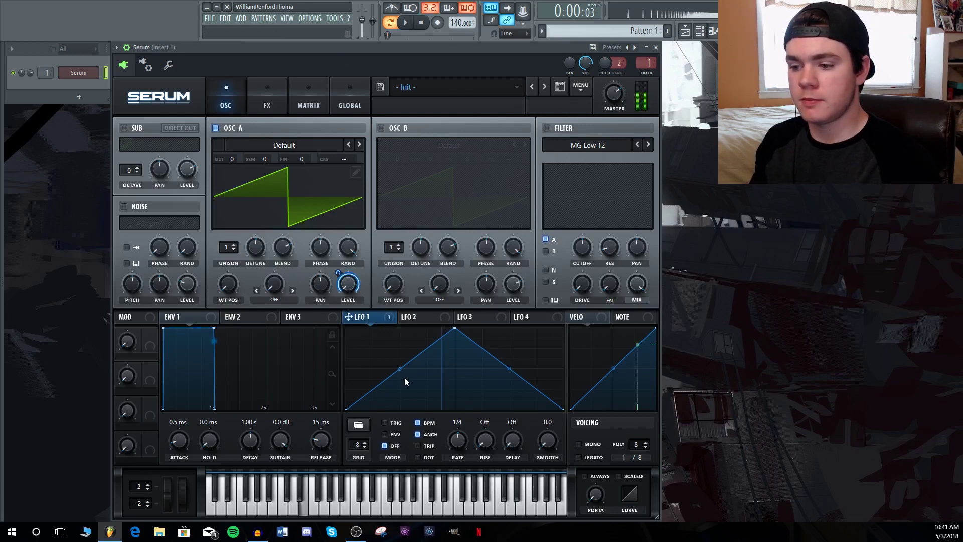
left_click(392, 423)
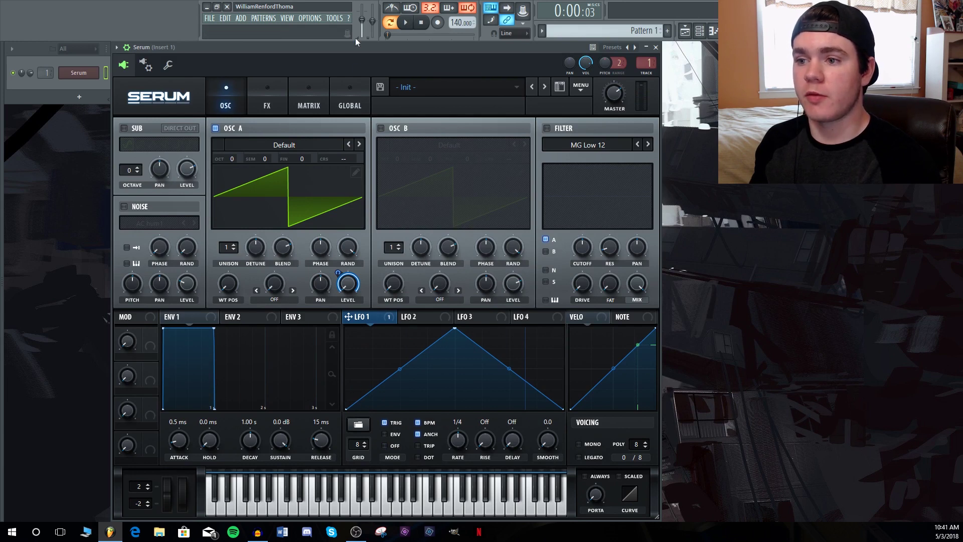
key("c")
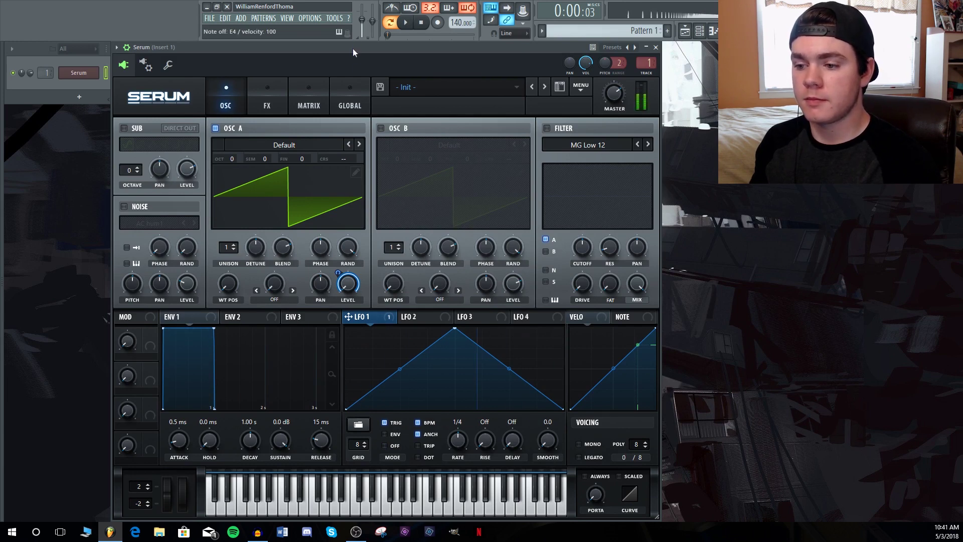
- Audition the retriggering LFO on several notes, then set LFO 1's start point at its peak
key("c")
key("v")
key("b")
key("n")
key("v")
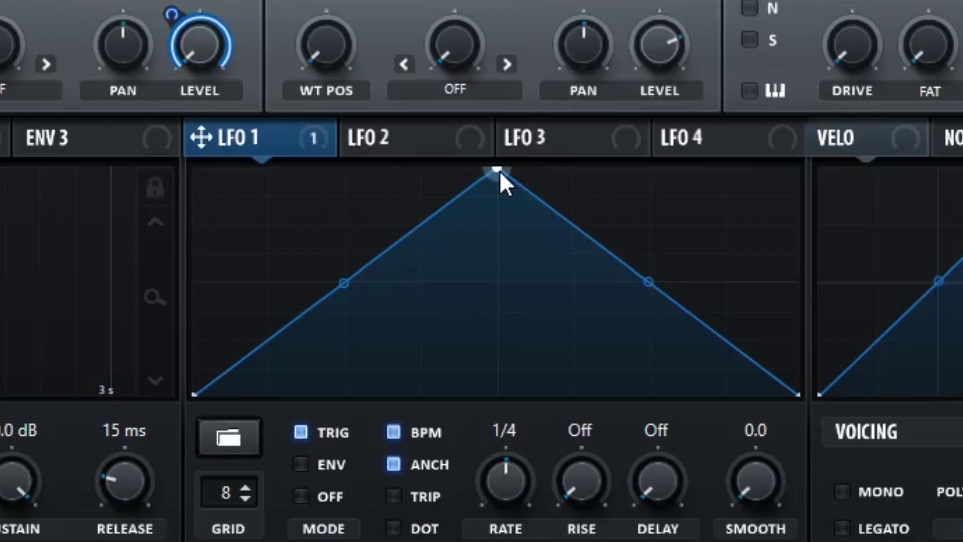
right_click(457, 330)
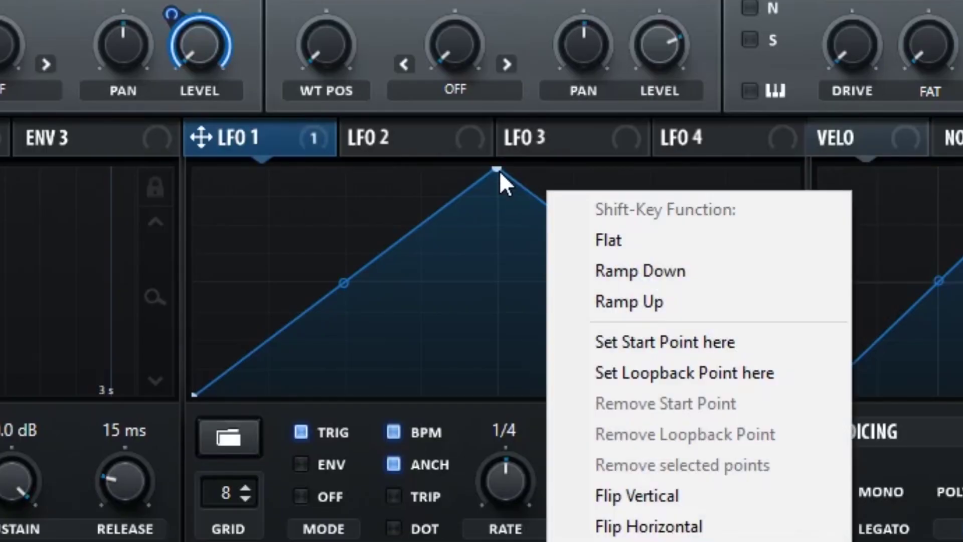
left_click(668, 344)
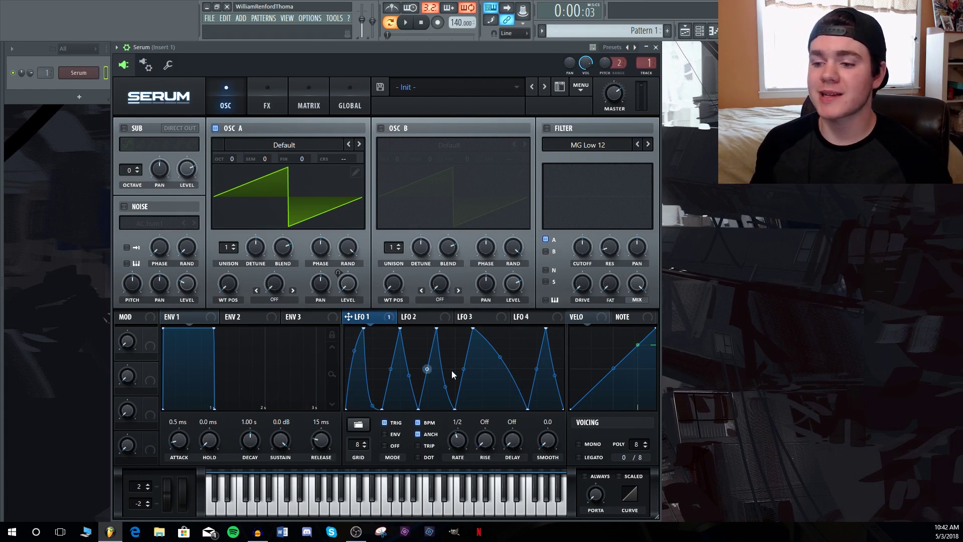
- Set LFO 1's start point on a trough, audition it, then remove the start point
right_click(456, 412)
left_click(517, 341)
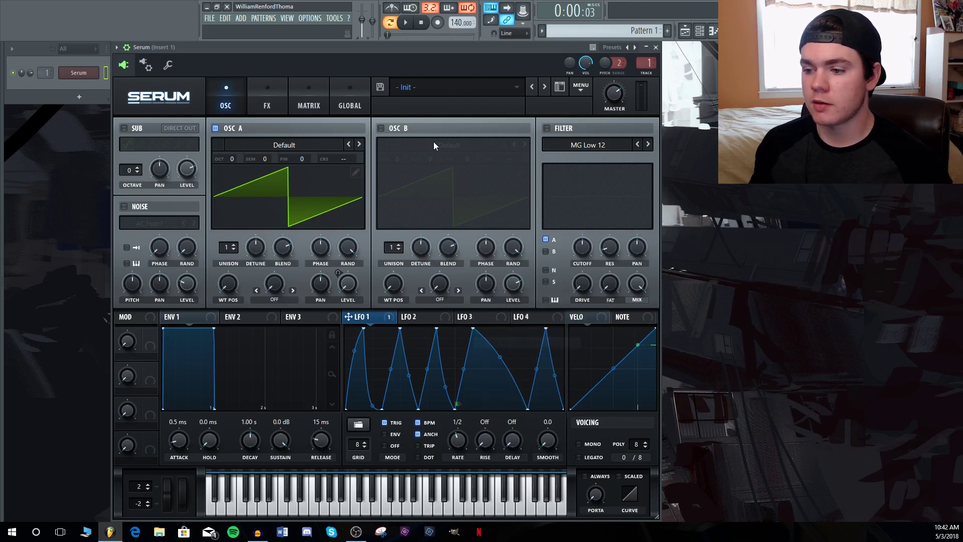
key("c")
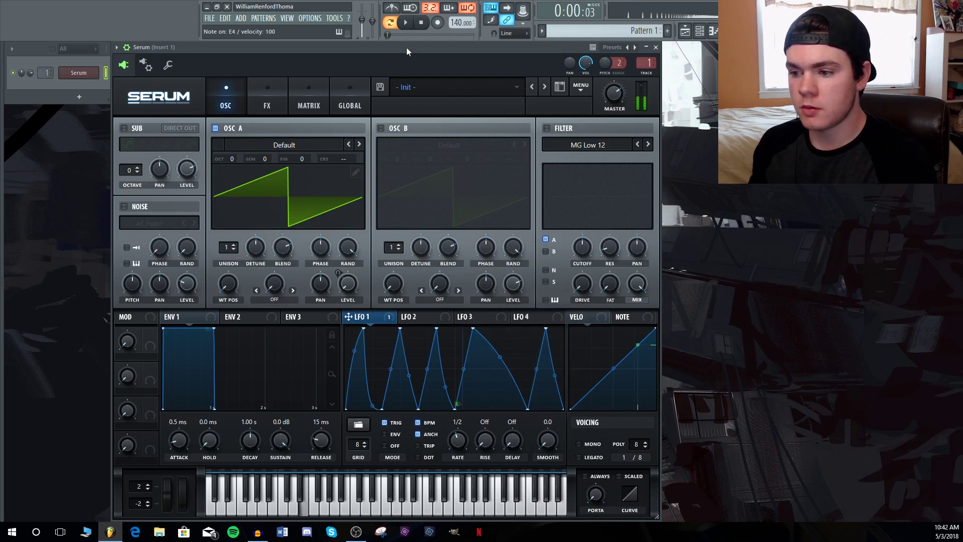
right_click(456, 410)
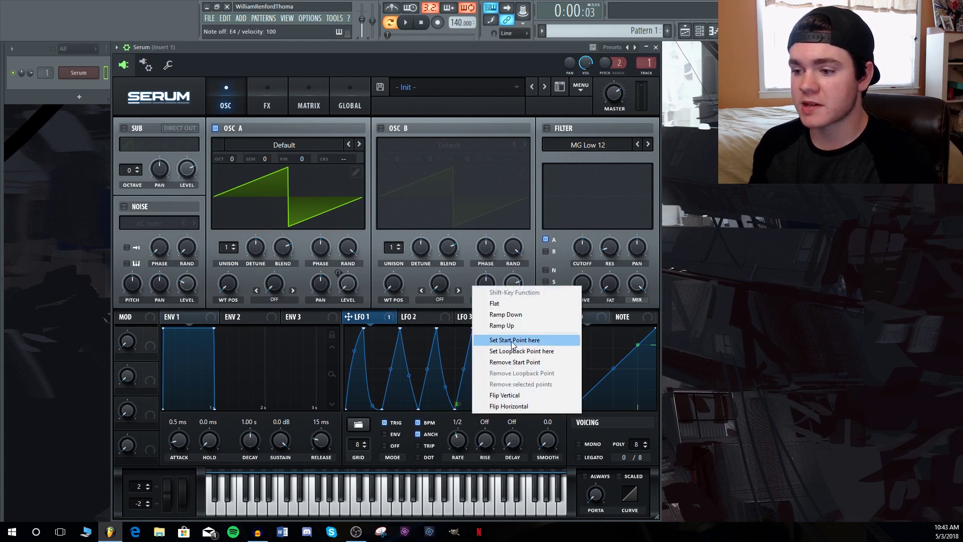
left_click(528, 365)
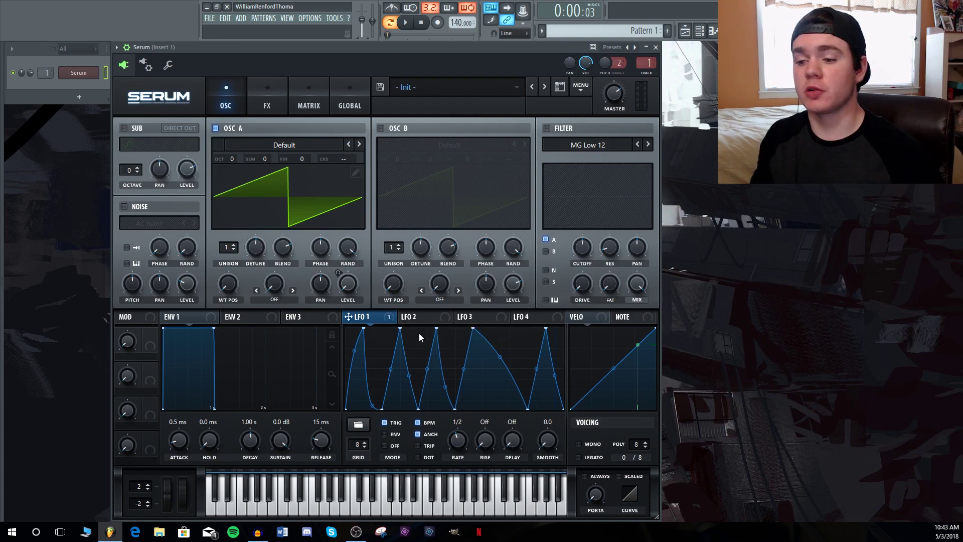
- Switch LFO 1 to ENV mode and set a loopback point on one of its points
left_click(385, 433)
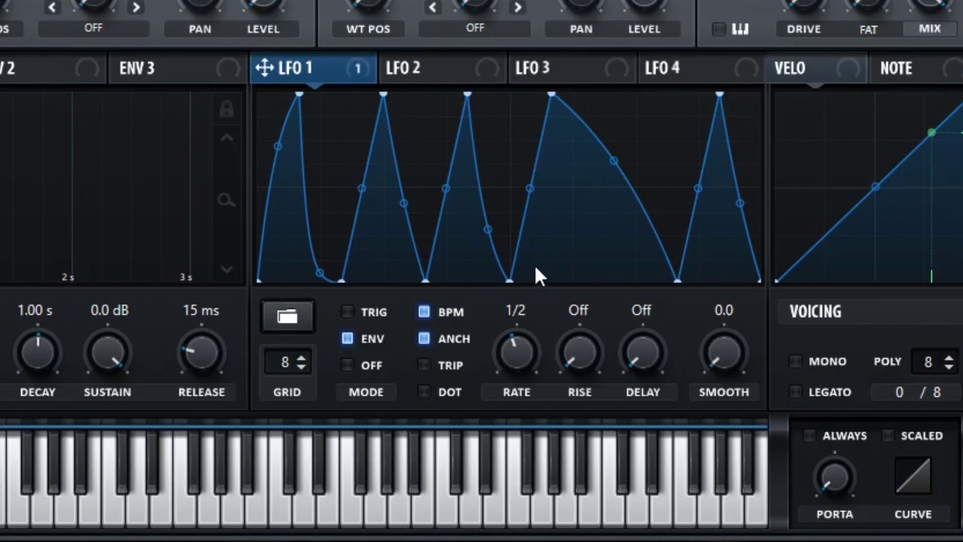
right_click(511, 278)
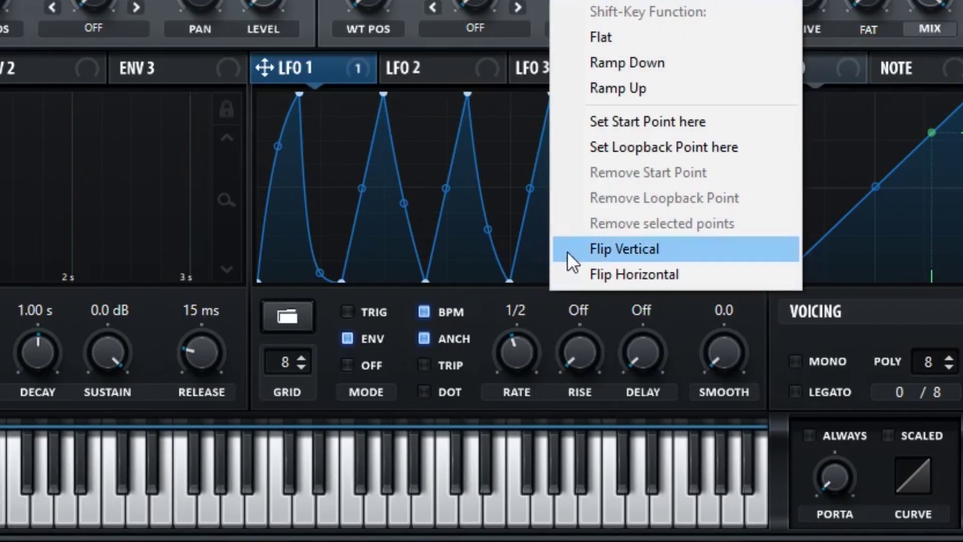
left_click(731, 147)
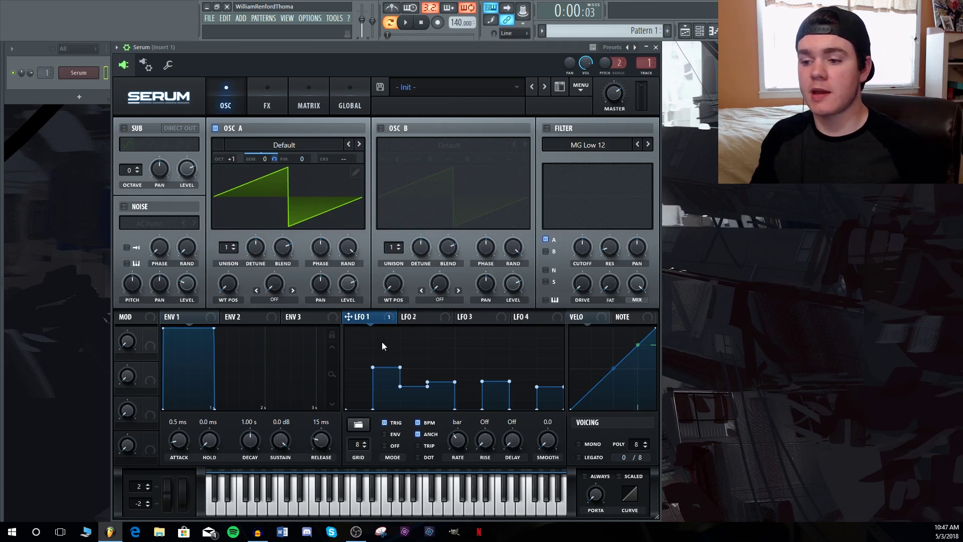
- Add a new point near the start of LFO 2's triangle while comparing it with LFO 1
left_click(425, 315)
left_click(389, 314)
left_click(418, 317)
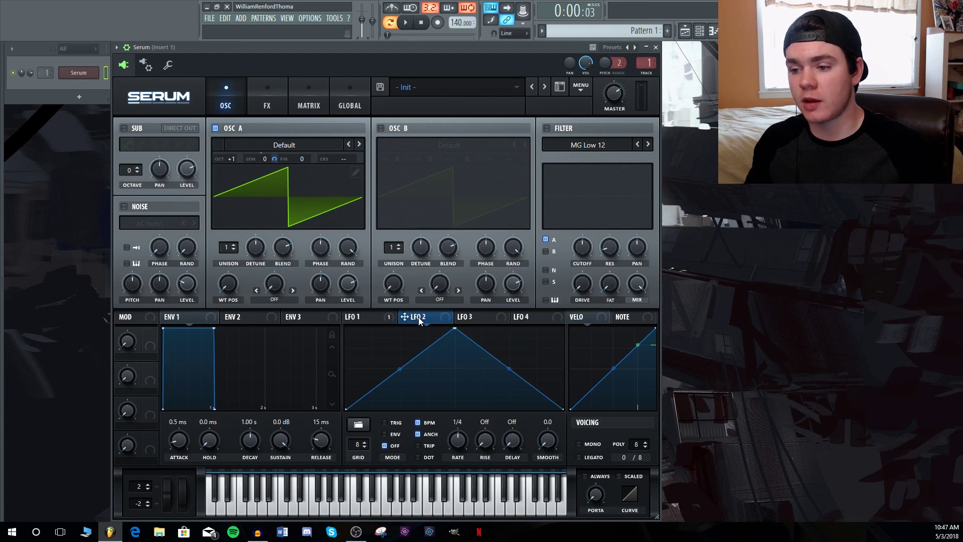
left_click(380, 315)
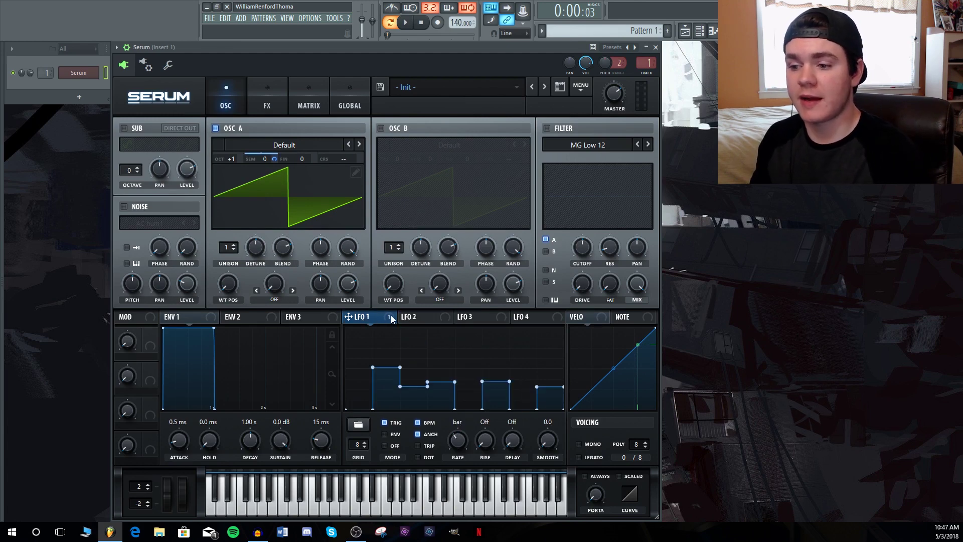
left_click(418, 321)
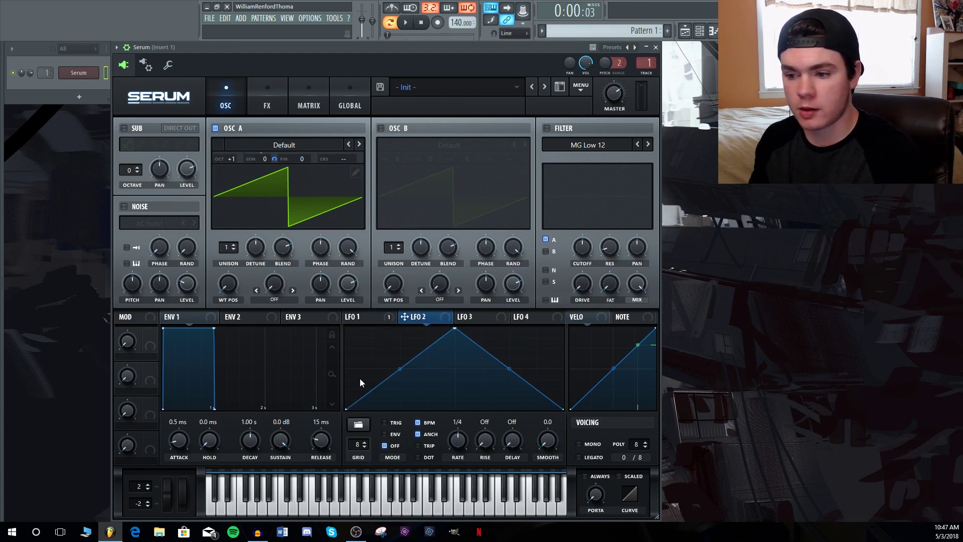
double_click(359, 378)
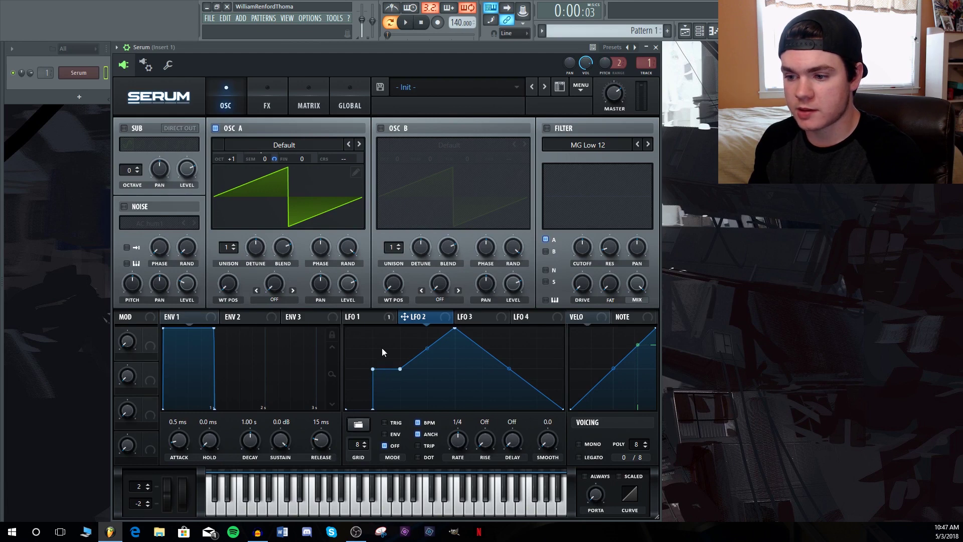
- Lower the new section of LFO 2's curve into a flat step, then return to LFO 1
left_click(384, 317)
left_click(408, 316)
left_click_drag(410, 370, 410, 391)
left_click(390, 319)
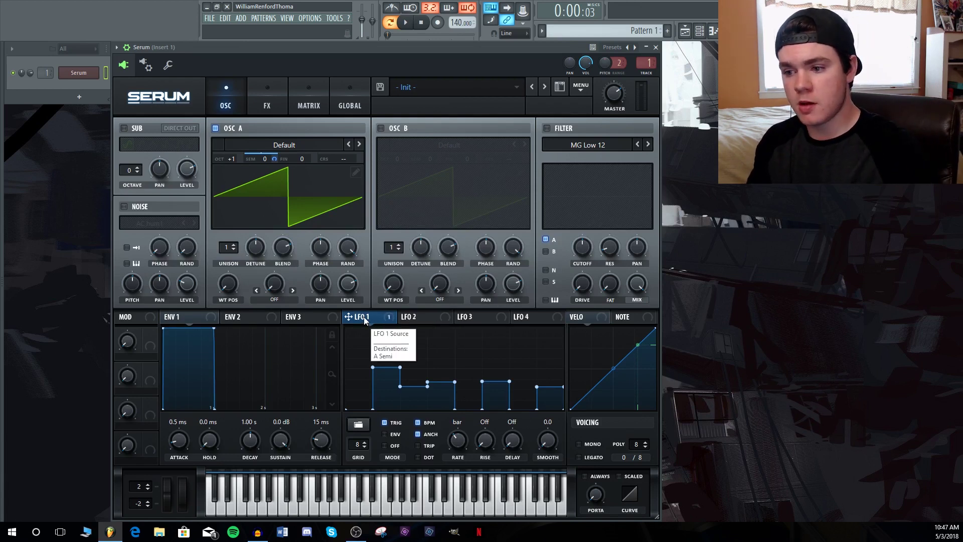
key("alt")
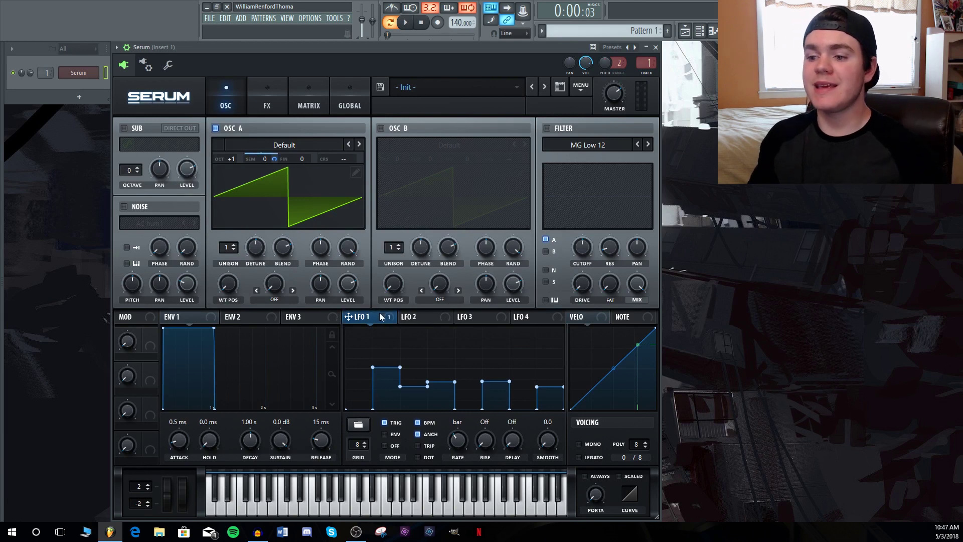
left_click(422, 316)
left_click(380, 320)
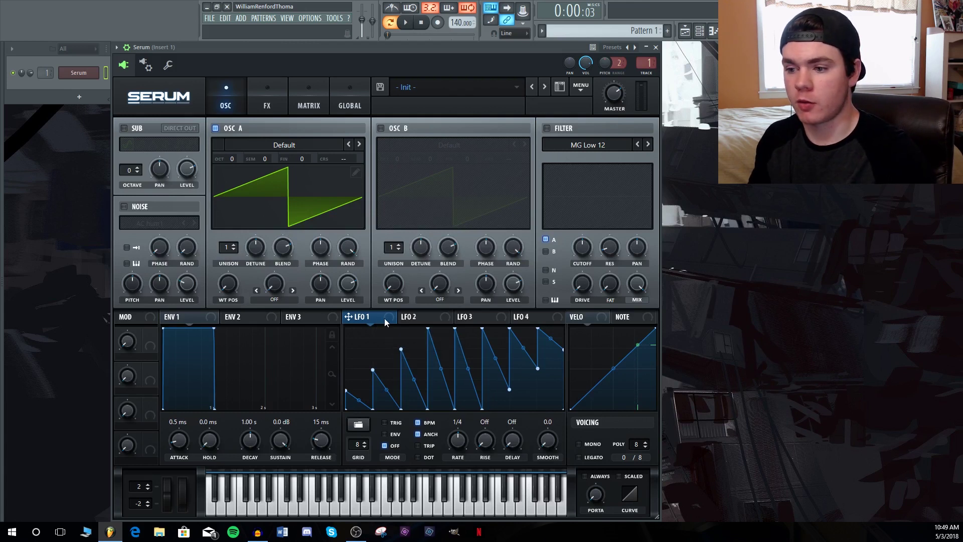
- Copy LFO 1's ramp shape into OSC A's waveform and audition it on several notes
key("alt")
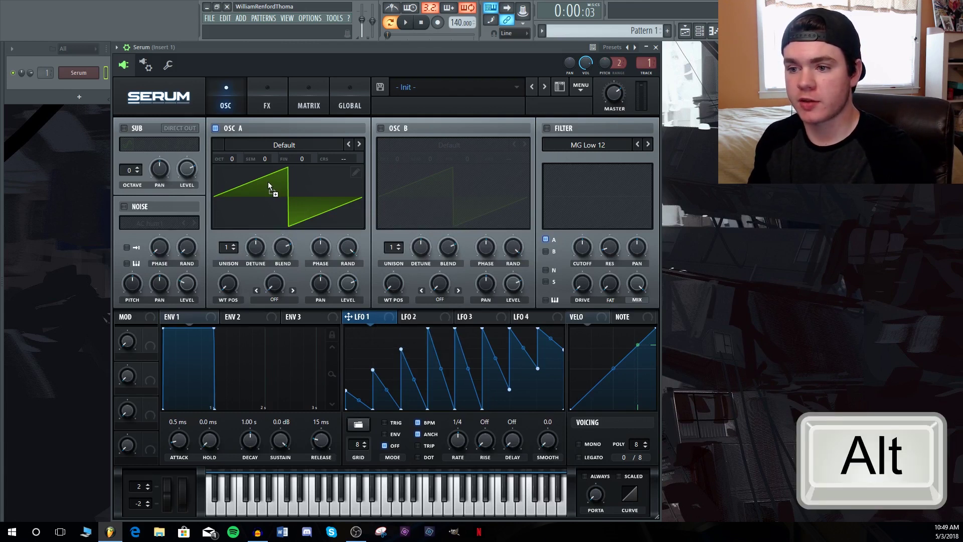
left_click_drag(269, 185, 268, 186)
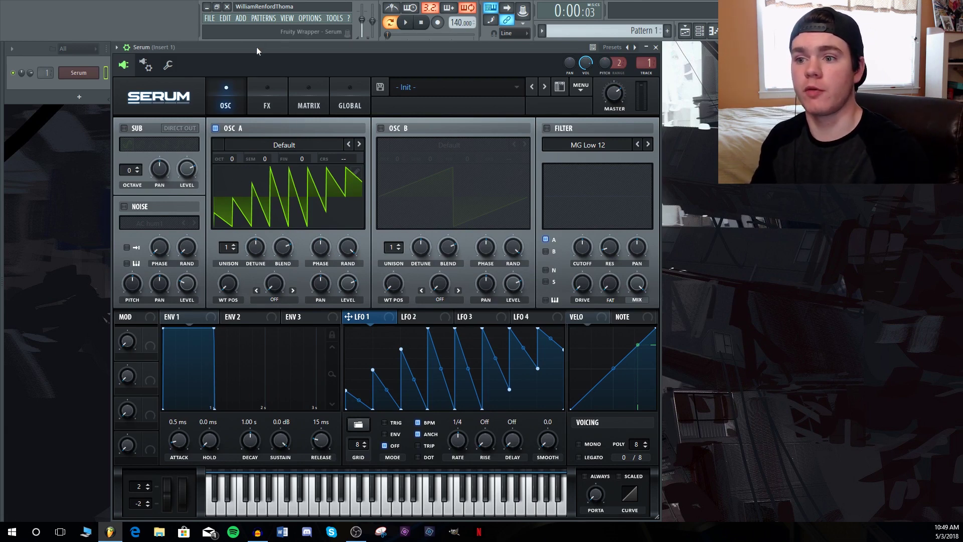
key("c")
key("i")
key("o")
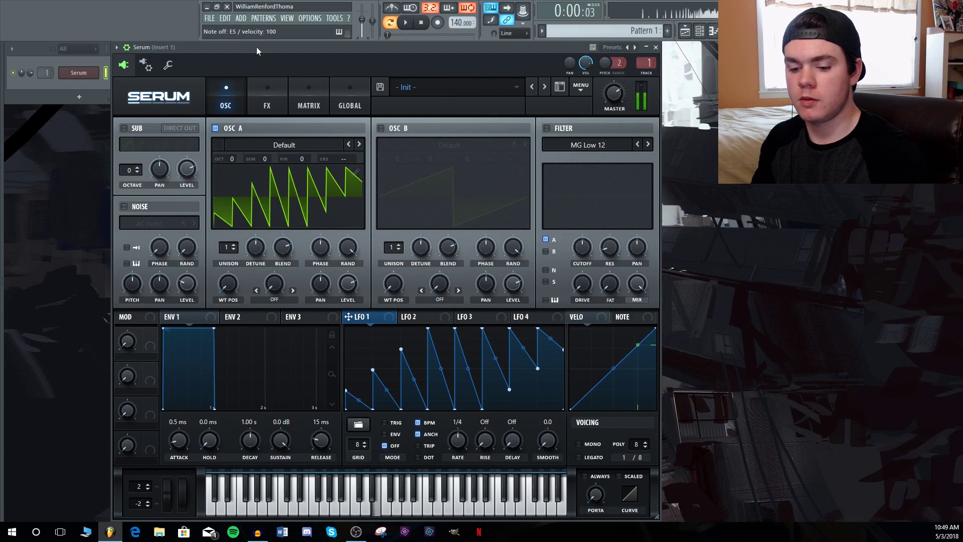
key("u")
key("z")
- Bend every LFO 1 segment into a curve and copy the curved shape into OSC A
key("c")
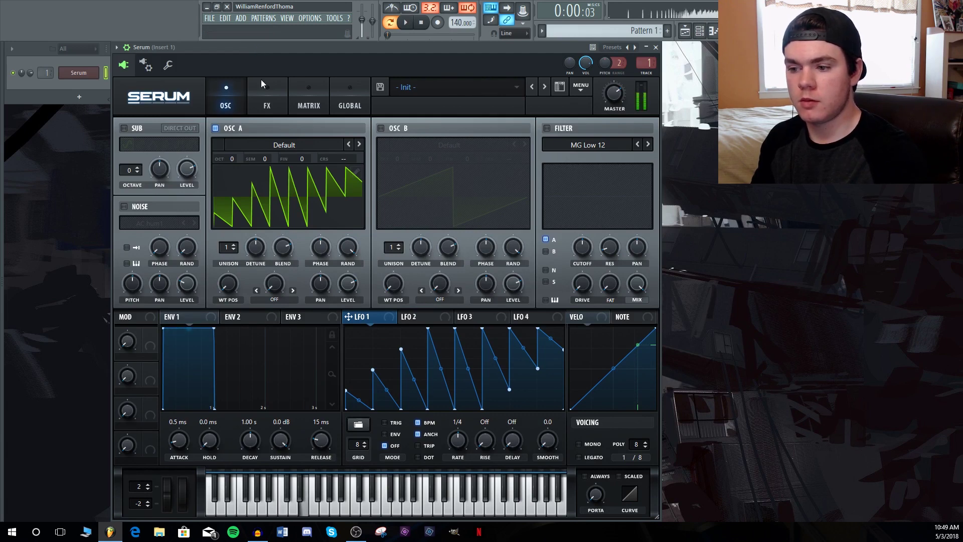
left_click_drag(416, 380, 420, 360)
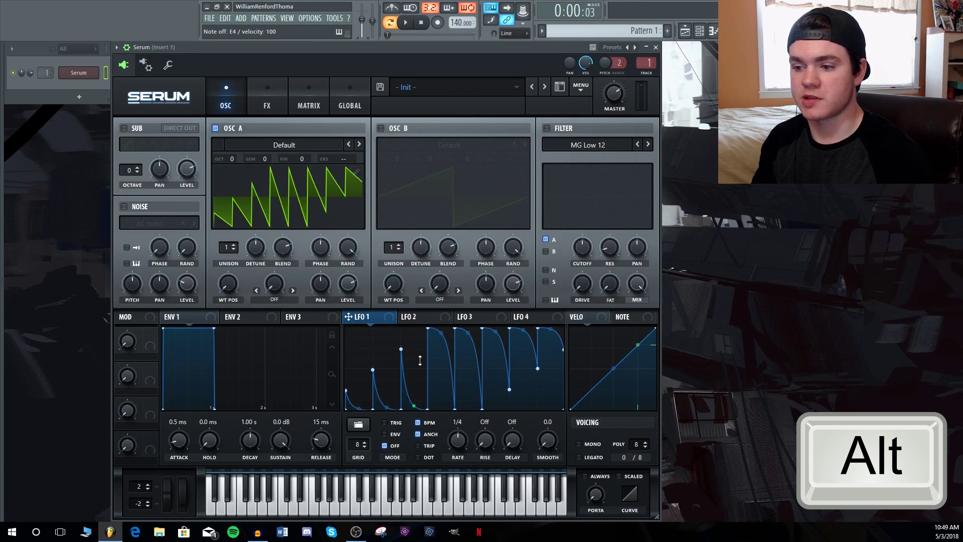
left_click_drag(377, 317, 288, 207)
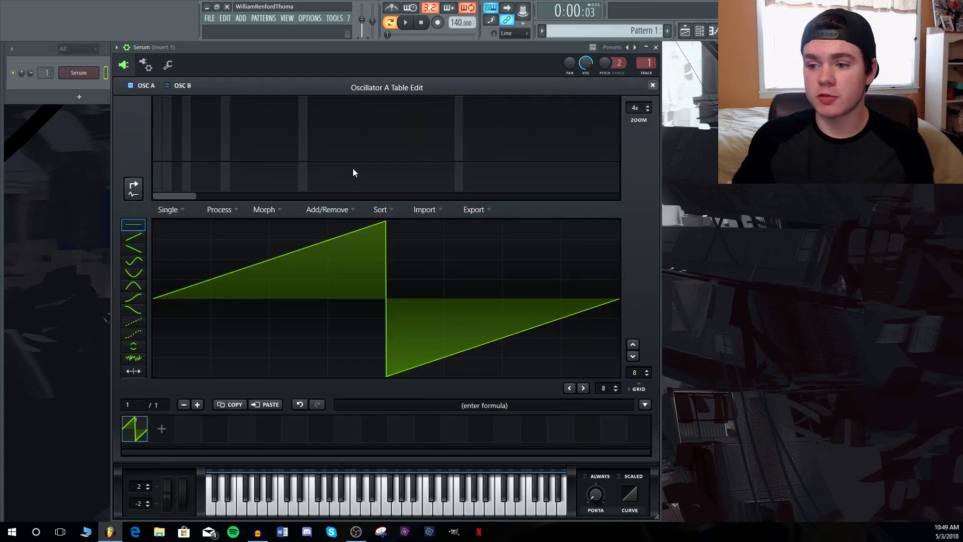
- Clear the wavetable formula field, build the noisy 29-frame Custom table, and close the editor
left_click(485, 406)
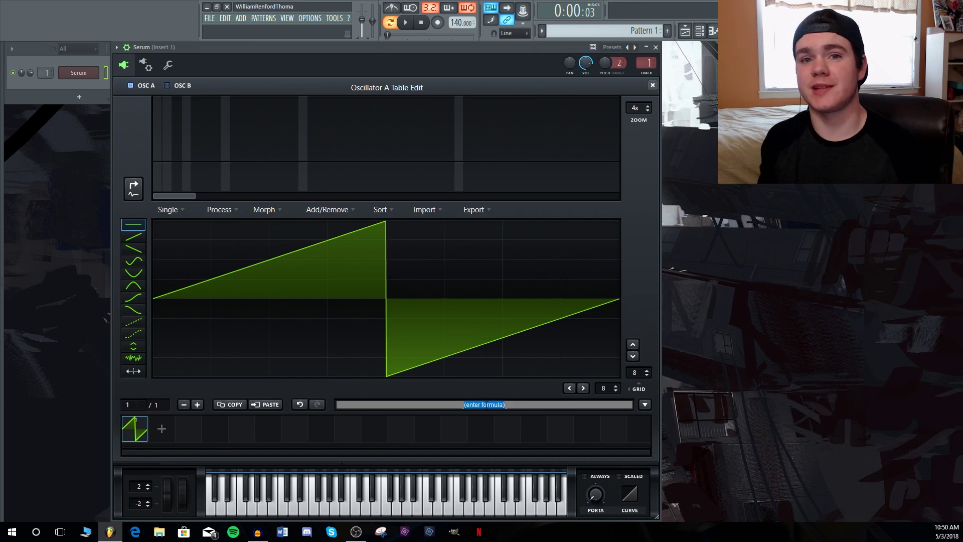
left_click(446, 398)
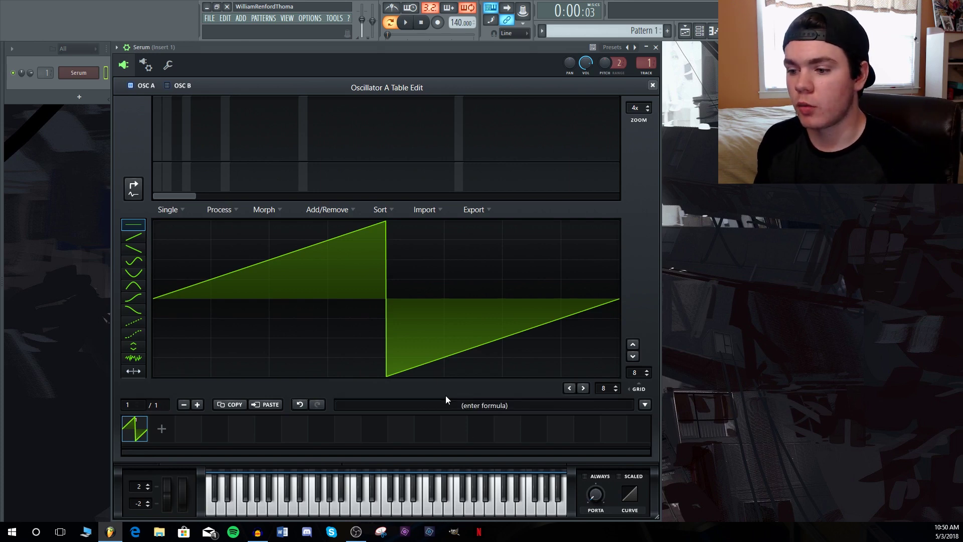
mouse_move(515, 409)
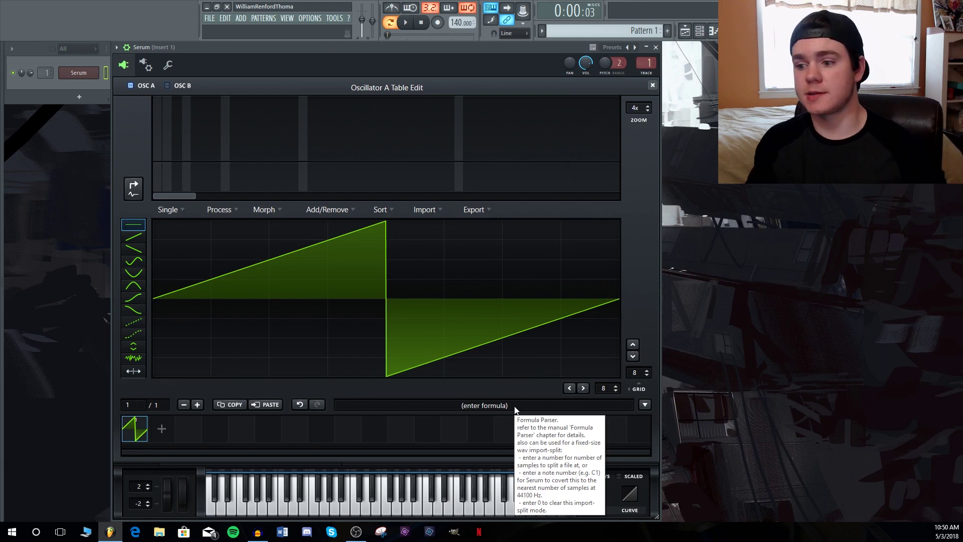
left_click(474, 402)
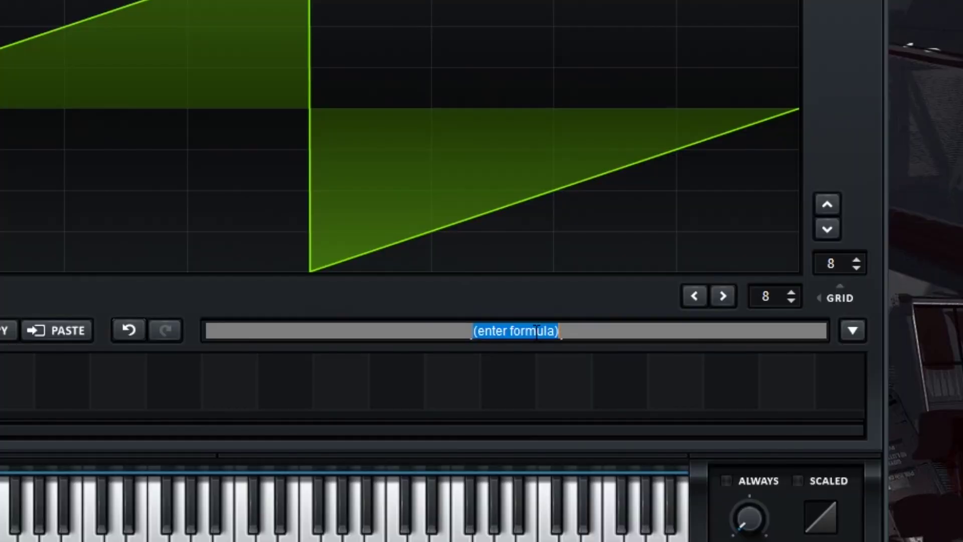
key("BackSpace")
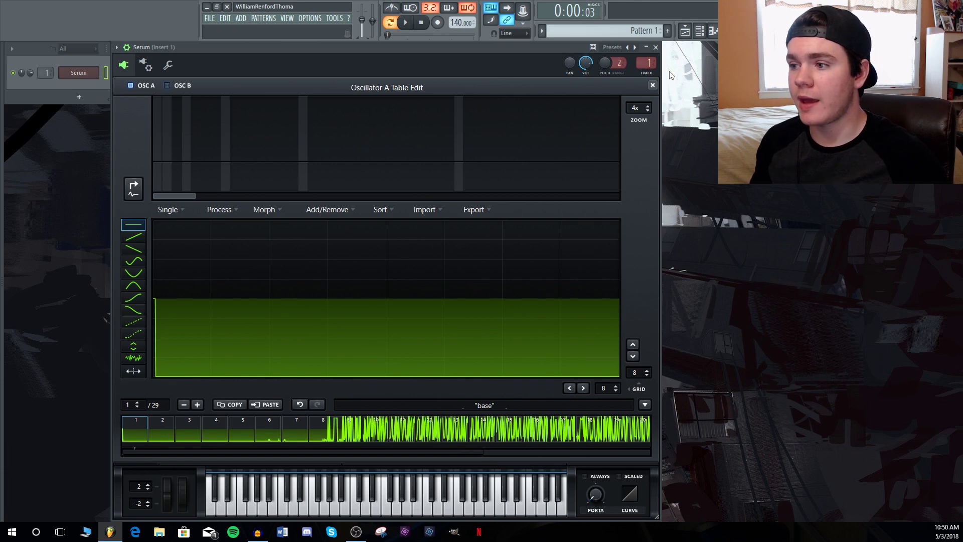
left_click(652, 85)
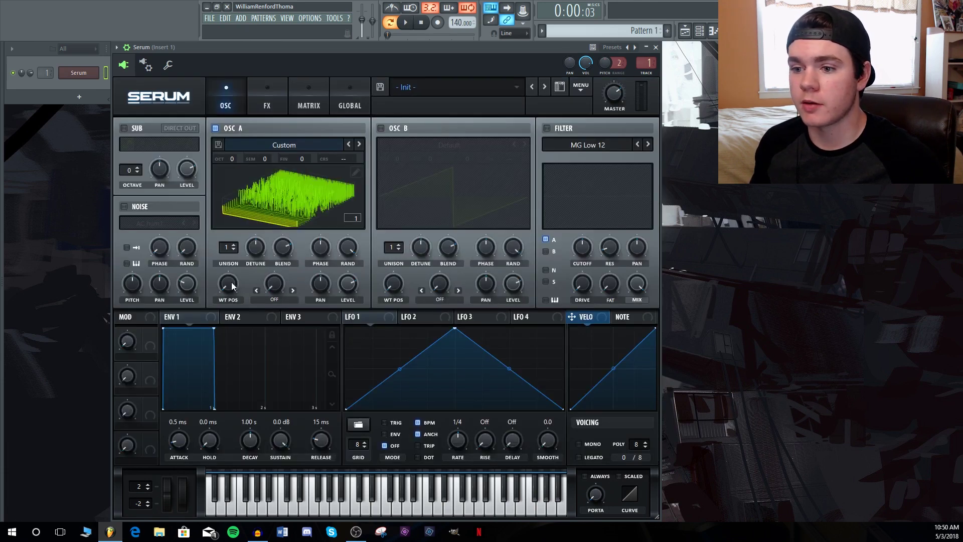
- Reshape LFO 1 into a rising ramp and route it to OSC A's wavetable position
mouse_move(231, 286)
left_mouse_down()
mouse_move(233, 234)
mouse_move(228, 283)
left_mouse_up()
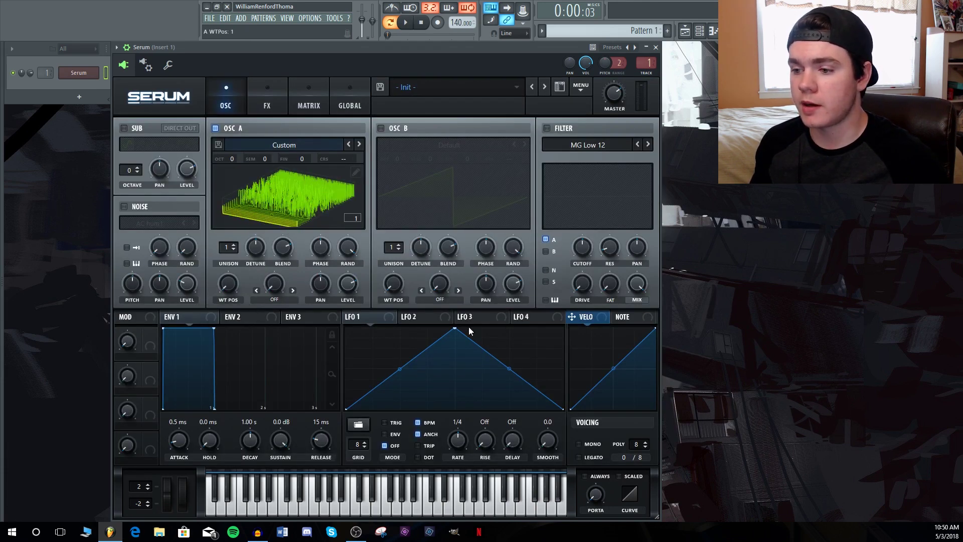
left_click_drag(470, 331, 562, 329)
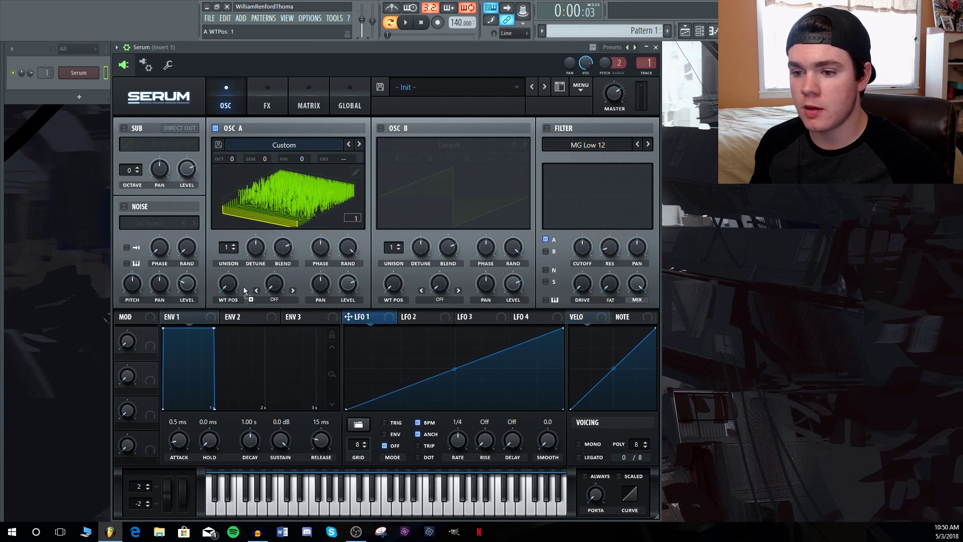
left_click_drag(244, 290, 226, 285)
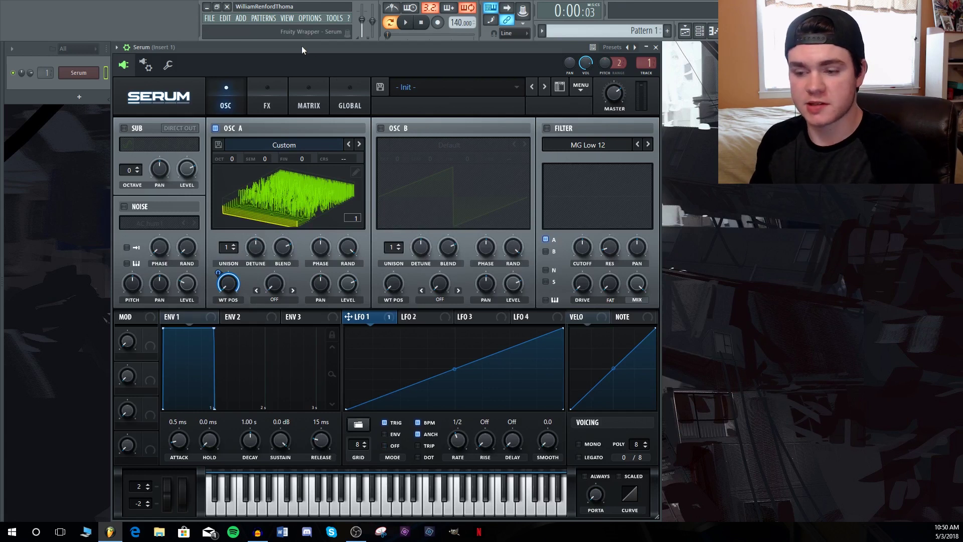
key("c")
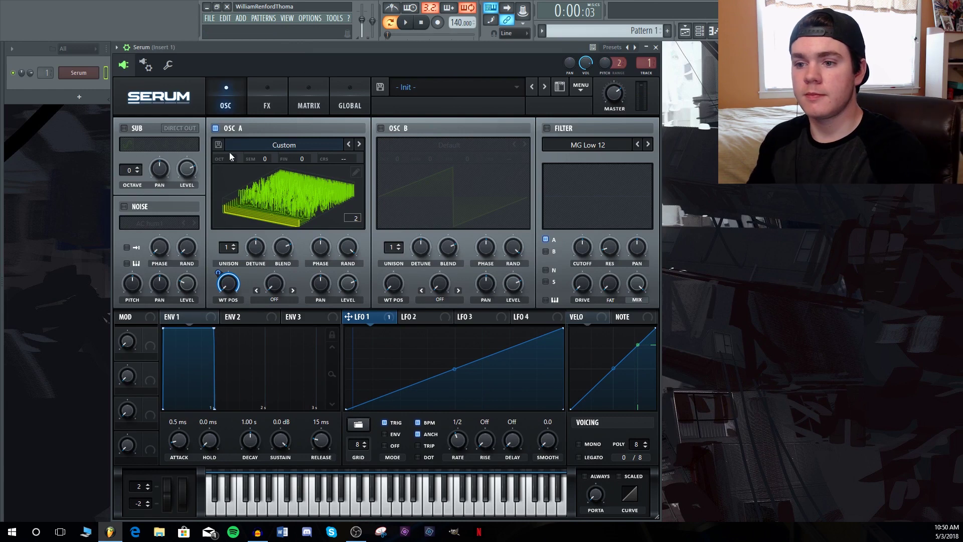
- Drop oscillator A's octave to -2, auditioning notes along the way
left_click_drag(229, 159, 228, 173)
key("s")
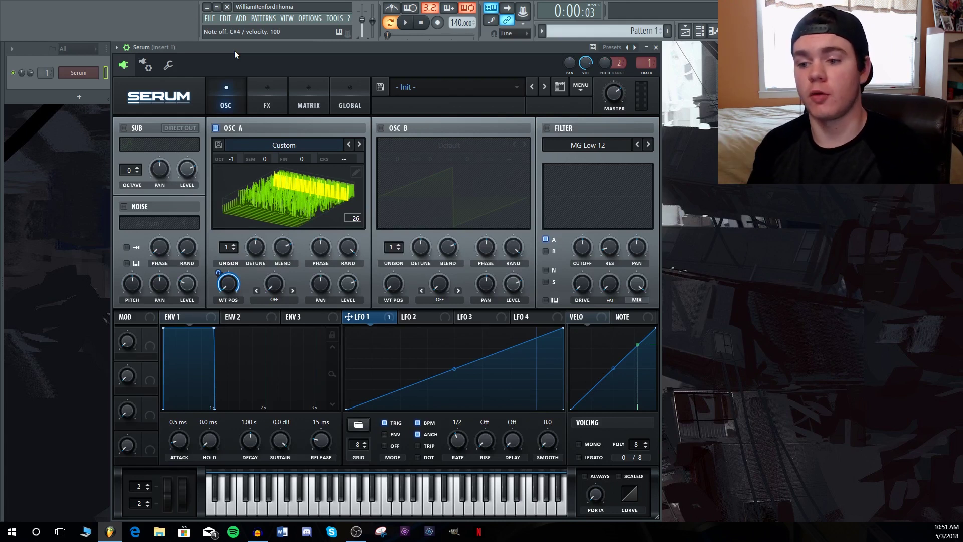
key("v")
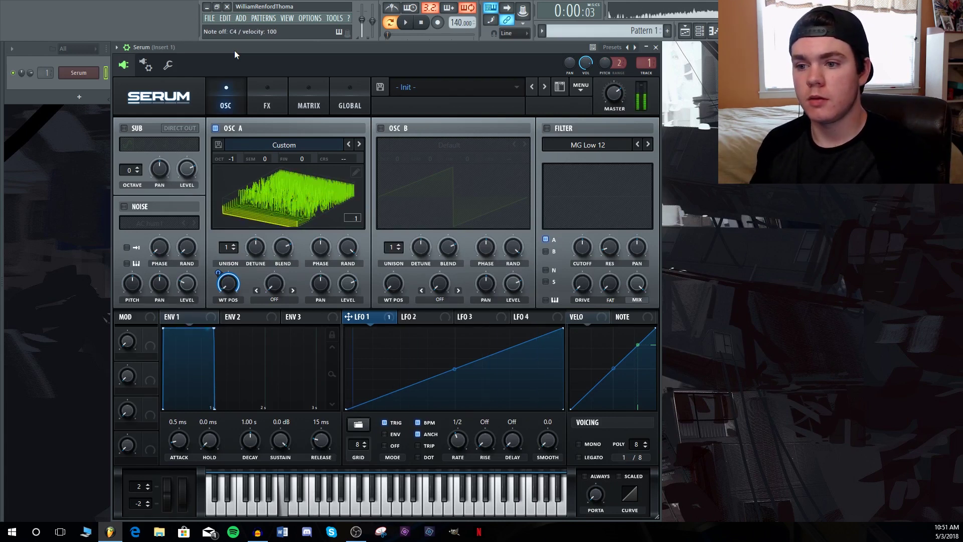
mouse_move(231, 158)
scroll(231, 159, "down", 1)
key("n")
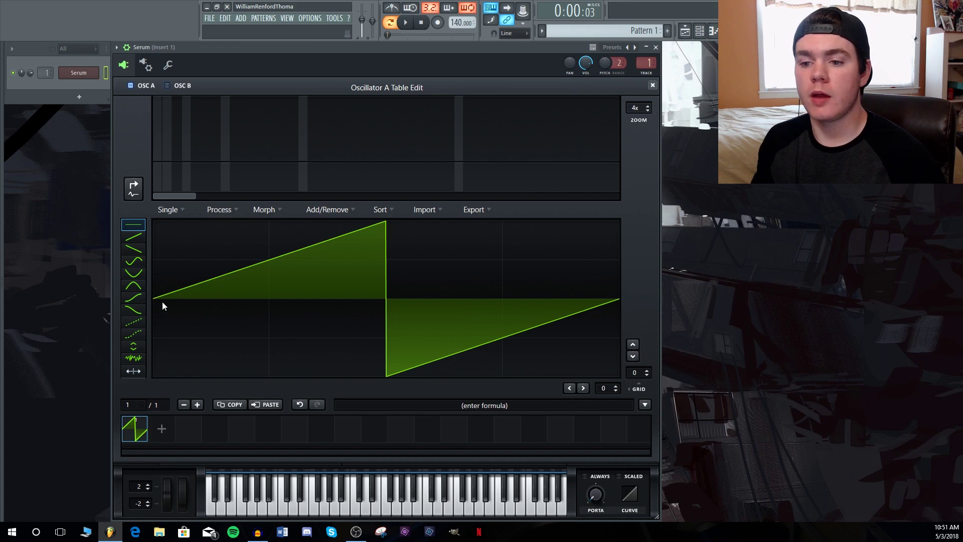
- Hand-draw a jagged waveform over the left and right parts of the saw frame
mouse_move(162, 305)
left_mouse_down()
mouse_move(275, 255)
mouse_move(258, 328)
mouse_move(316, 329)
mouse_move(346, 278)
mouse_move(337, 328)
mouse_move(390, 292)
mouse_move(404, 263)
mouse_move(471, 268)
mouse_move(441, 331)
mouse_move(416, 248)
mouse_move(530, 289)
mouse_move(458, 324)
mouse_move(360, 262)
mouse_move(411, 304)
left_mouse_up()
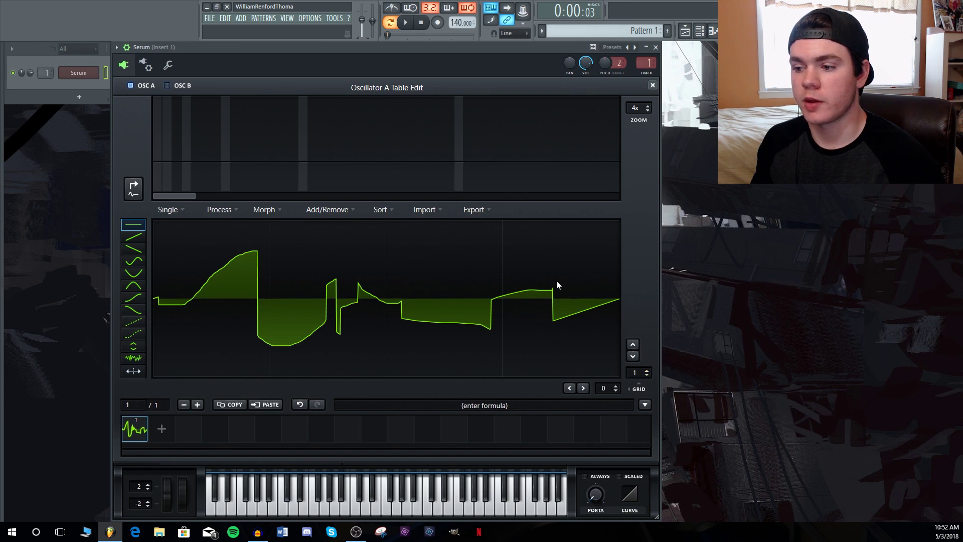
mouse_move(555, 281)
left_mouse_down()
mouse_move(526, 331)
mouse_move(484, 276)
mouse_move(402, 243)
mouse_move(358, 250)
mouse_move(551, 274)
mouse_move(455, 323)
mouse_move(405, 323)
mouse_move(518, 275)
mouse_move(402, 267)
left_mouse_up()
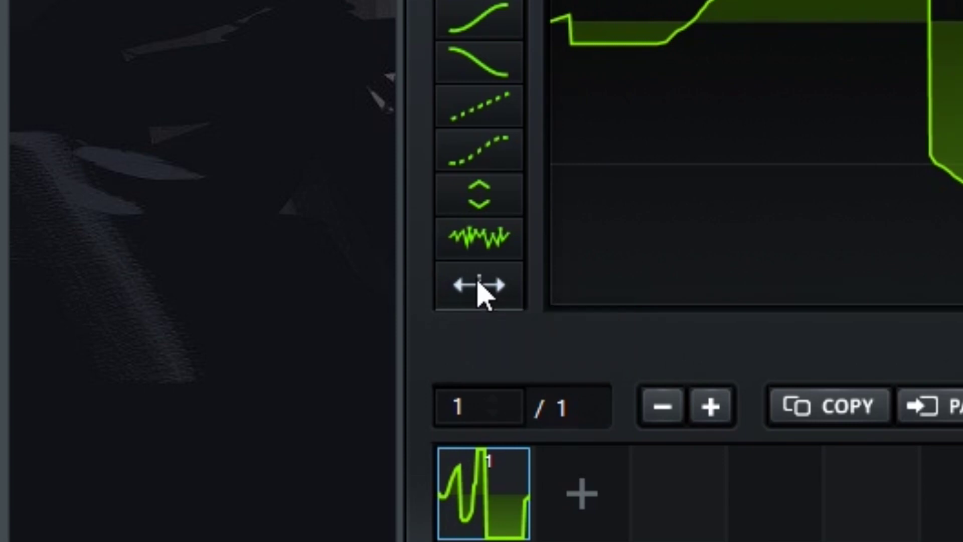
left_click(478, 287)
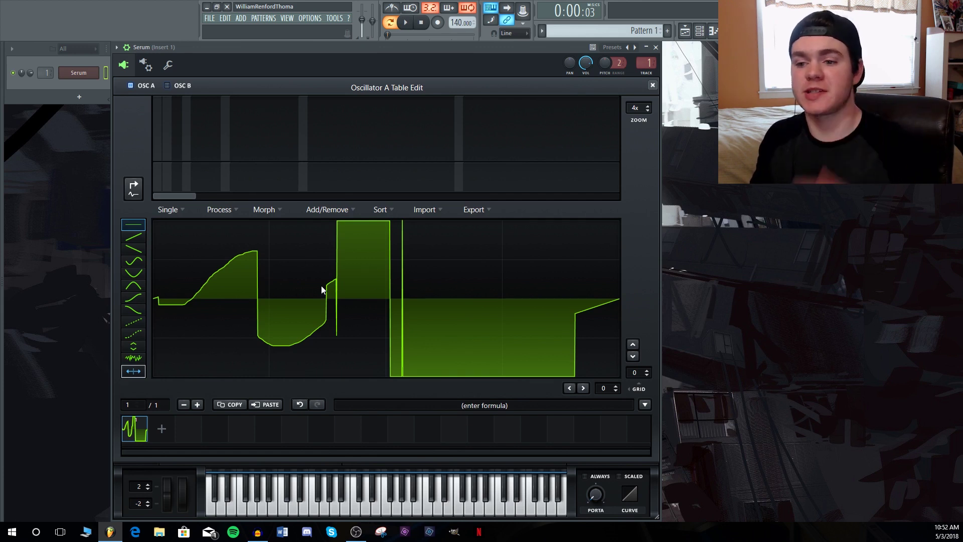
- Redraw the waveform symmetrically into a smooth sine-like curve with Draw Mirror, auditioning notes
mouse_move(155, 299)
left_mouse_down()
mouse_move(184, 240)
mouse_move(213, 223)
mouse_move(261, 225)
left_mouse_up()
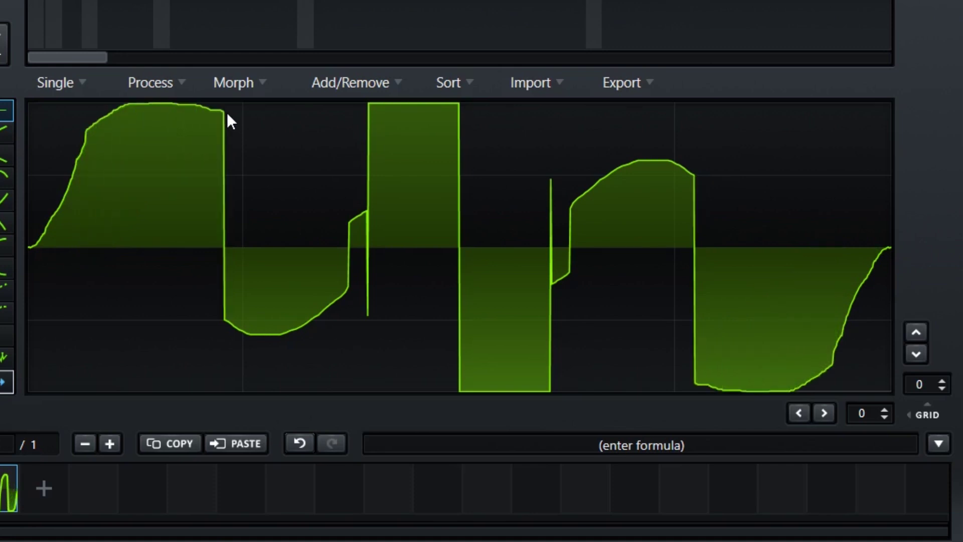
mouse_move(227, 114)
left_mouse_down()
mouse_move(250, 145)
mouse_move(253, 263)
mouse_move(281, 315)
mouse_move(334, 326)
mouse_move(367, 299)
mouse_move(391, 226)
mouse_move(417, 211)
mouse_move(454, 242)
mouse_move(440, 281)
mouse_move(397, 269)
mouse_move(341, 229)
mouse_move(265, 225)
mouse_move(175, 254)
mouse_move(199, 360)
mouse_move(389, 340)
mouse_move(521, 244)
mouse_move(573, 151)
mouse_move(652, 148)
mouse_move(681, 198)
mouse_move(580, 317)
mouse_move(661, 331)
mouse_move(734, 281)
mouse_move(760, 216)
mouse_move(816, 150)
left_mouse_up()
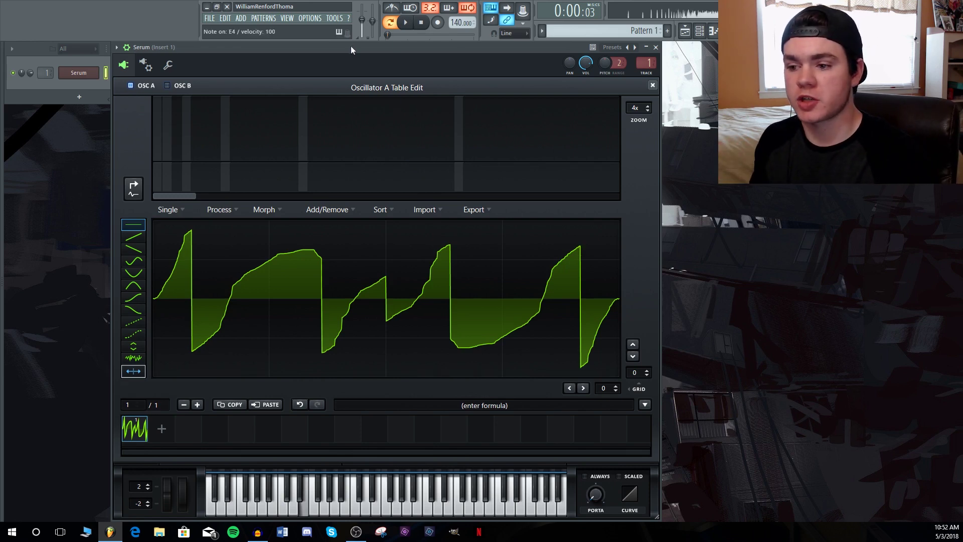
key("b")
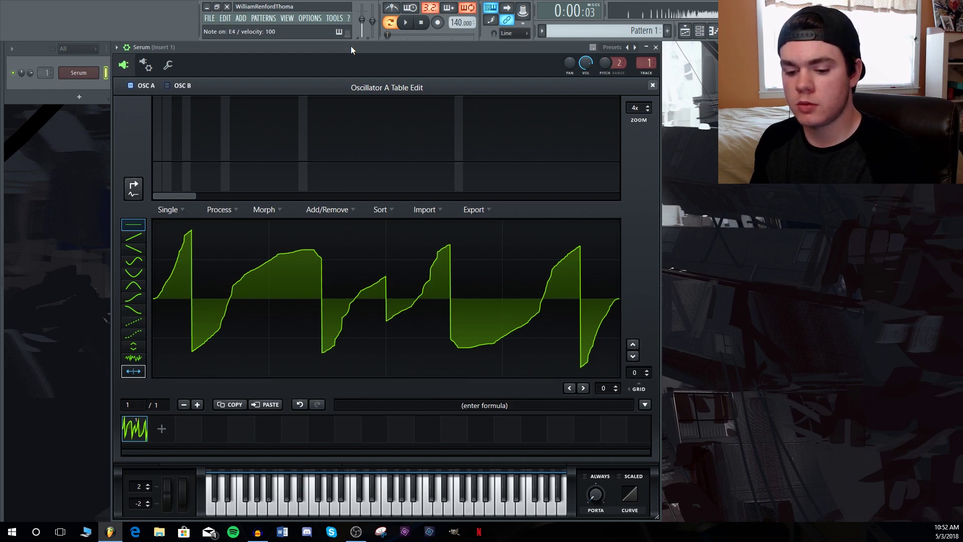
mouse_move(191, 305)
left_mouse_down()
mouse_move(223, 259)
mouse_move(249, 245)
mouse_move(274, 275)
mouse_move(245, 362)
mouse_move(341, 348)
mouse_move(347, 327)
mouse_move(324, 268)
mouse_move(207, 230)
mouse_move(188, 242)
mouse_move(192, 288)
mouse_move(253, 342)
mouse_move(299, 347)
mouse_move(369, 321)
mouse_move(381, 303)
left_mouse_up()
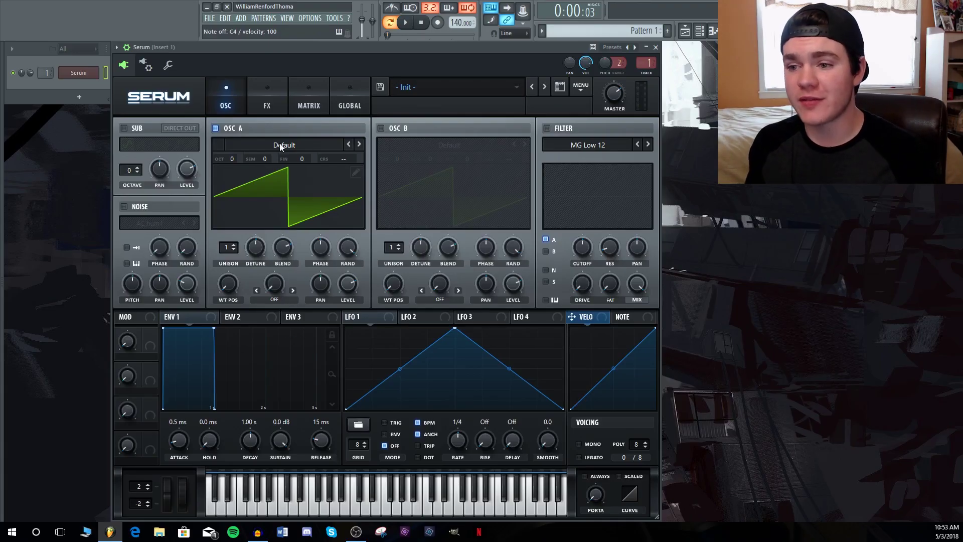
- Browse OSC A's Analog, Digital and User wavetables without choosing one, then open Table Edit on the default saw
left_click(279, 144)
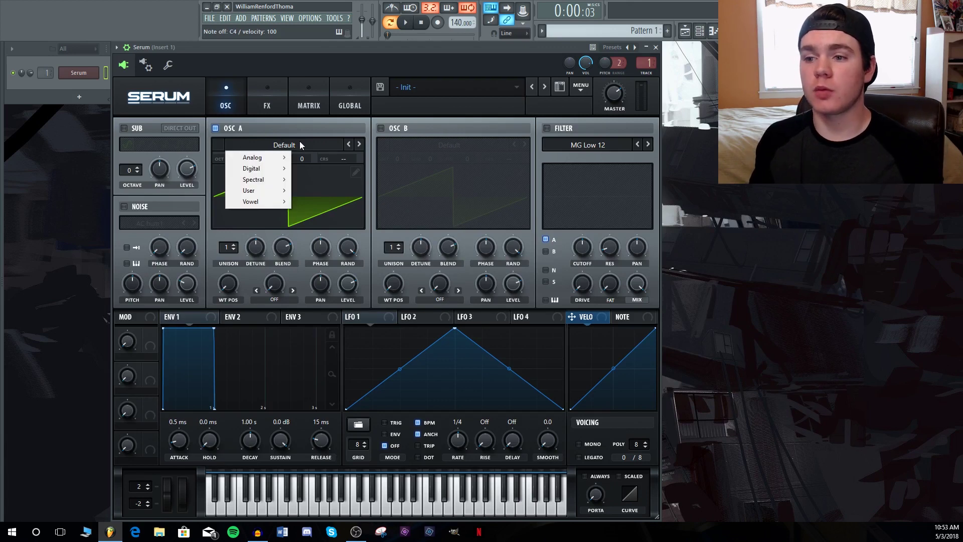
mouse_move(271, 158)
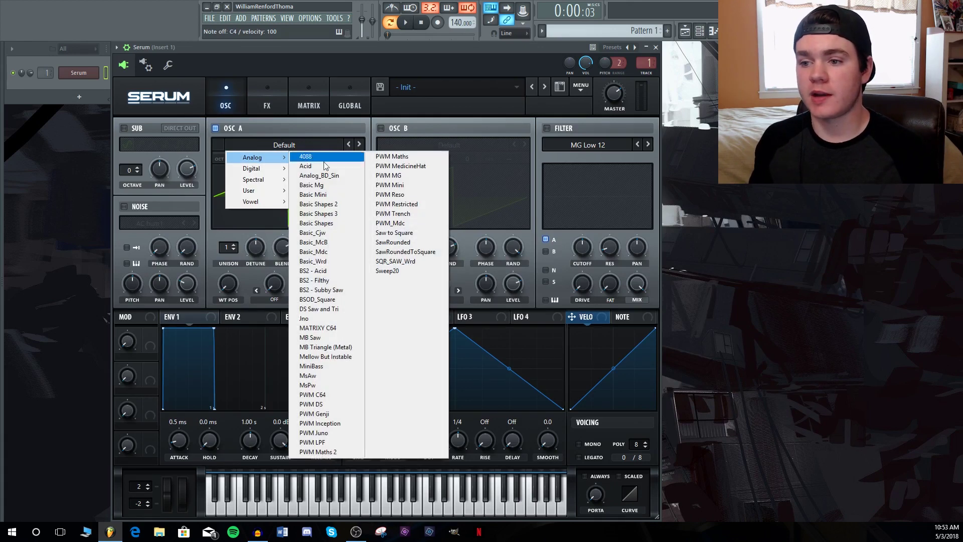
mouse_move(290, 176)
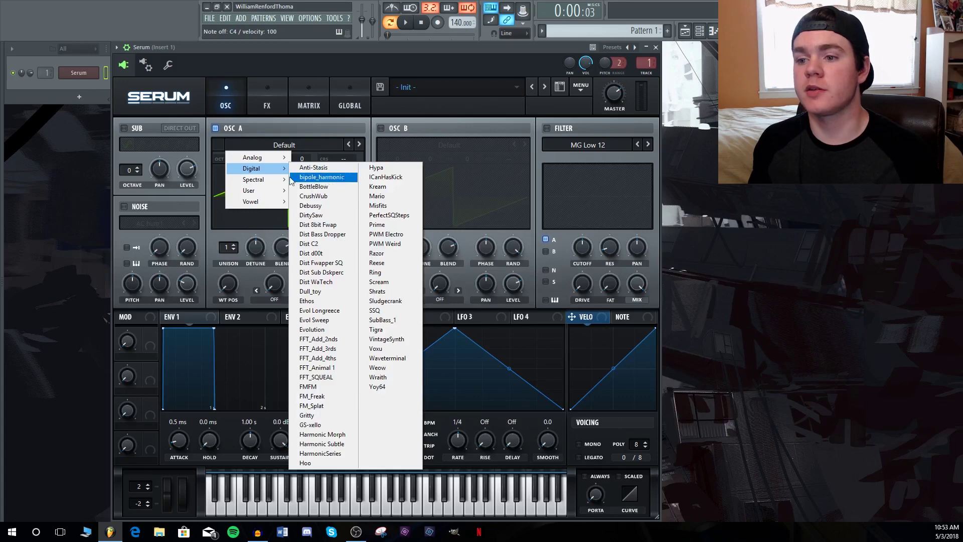
mouse_move(260, 194)
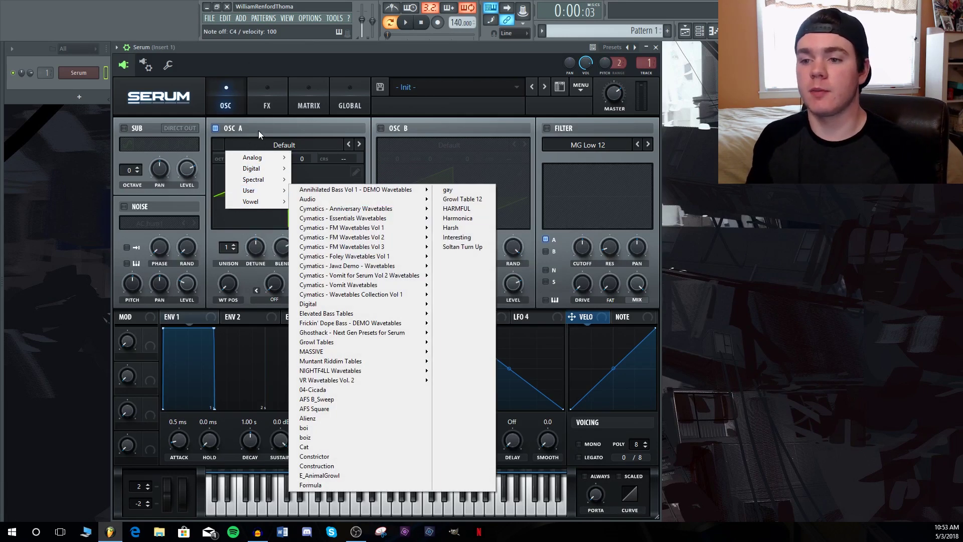
left_click(259, 132)
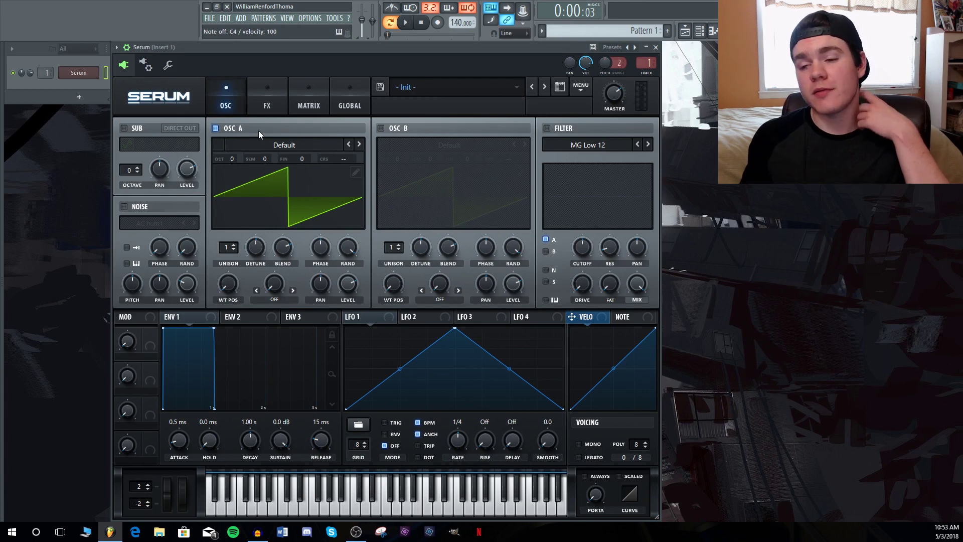
left_click(269, 146)
left_click(259, 140)
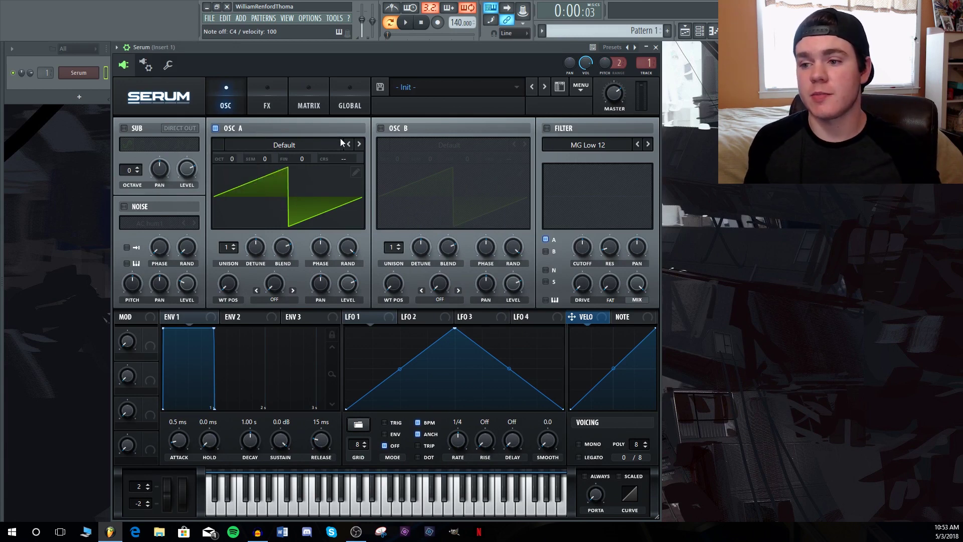
left_click(356, 172)
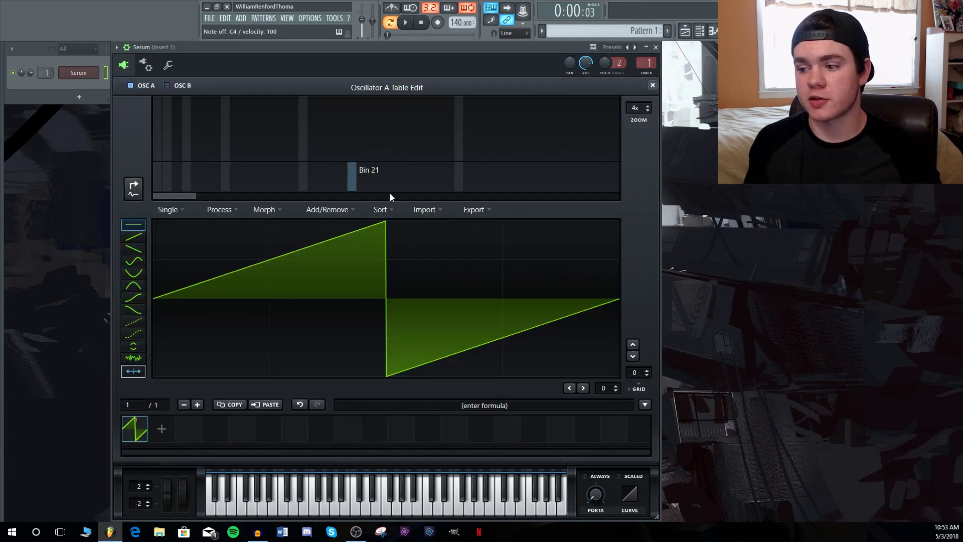
- Load the 256-frame Pitfall formula from Multis into OSC A's wavetable and close the editor
left_click(644, 405)
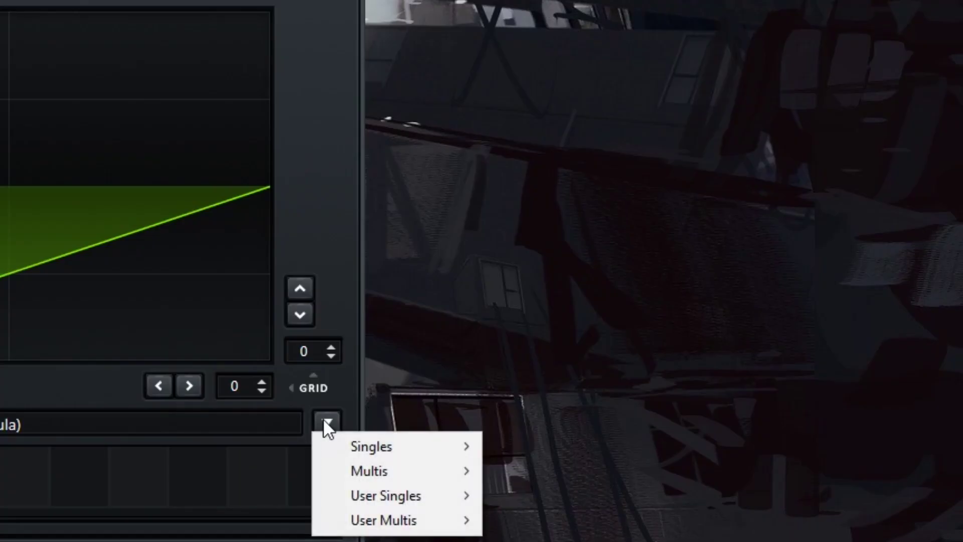
mouse_move(344, 464)
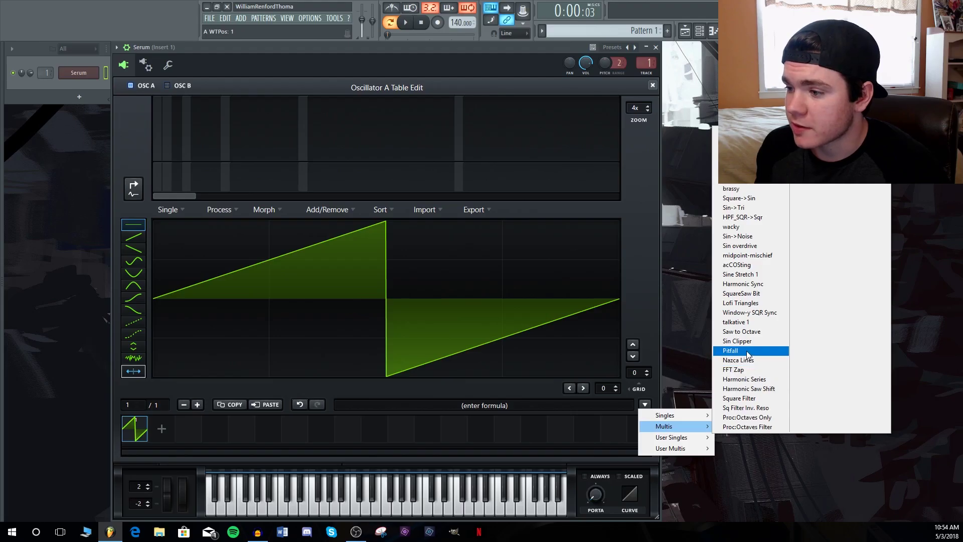
left_click(747, 332)
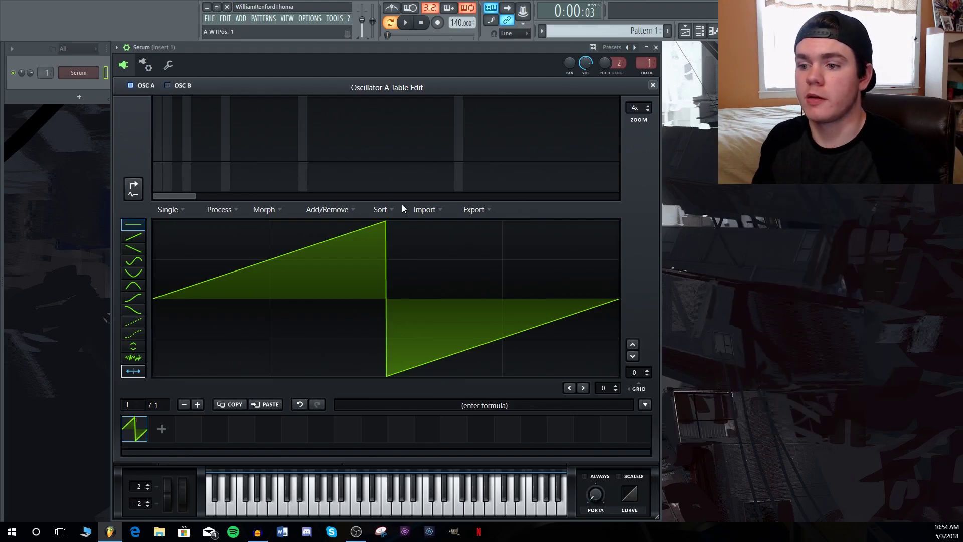
left_click(652, 87)
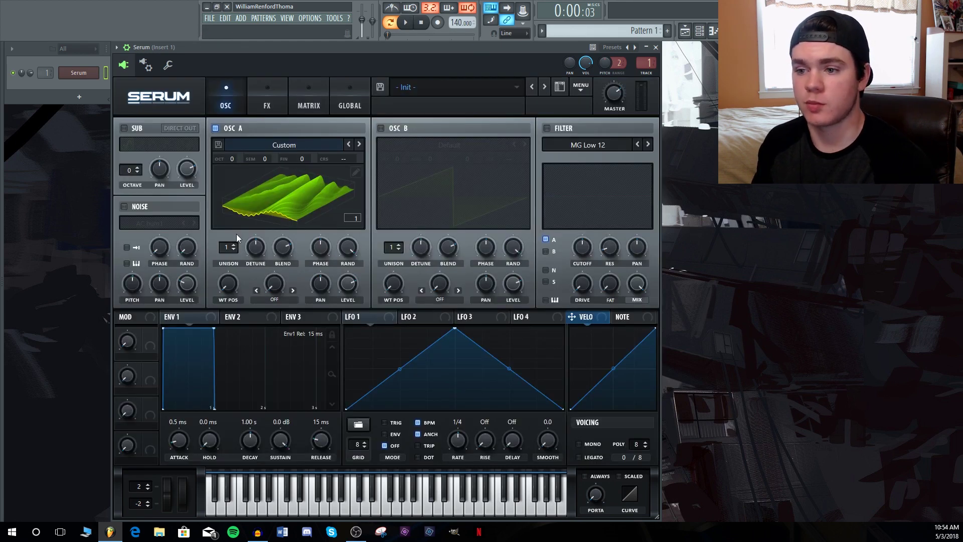
- Sweep OSC A's wavetable position through the Pitfall frames and return to Table Edit
left_click_drag(224, 279, 226, 370)
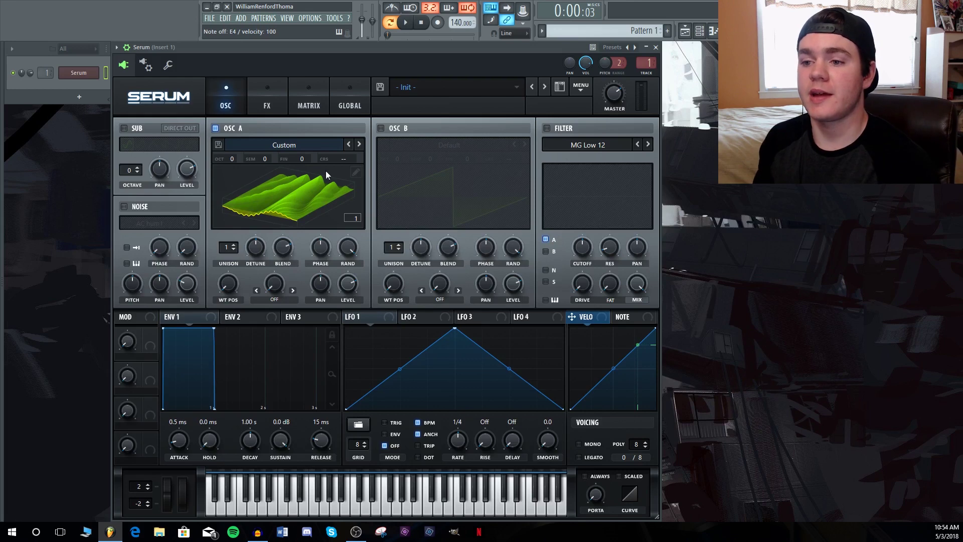
left_click(290, 148)
left_click(272, 132)
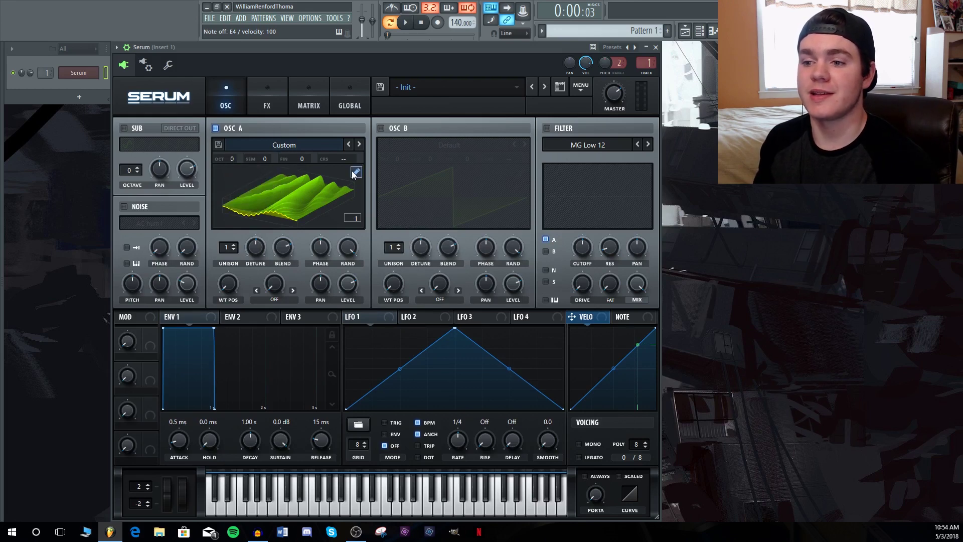
left_click(355, 172)
- Apply the sin(pi*z*z*32*log(x+1)) Multis formula to OSC A and close the editor
left_click(646, 404)
mouse_move(662, 426)
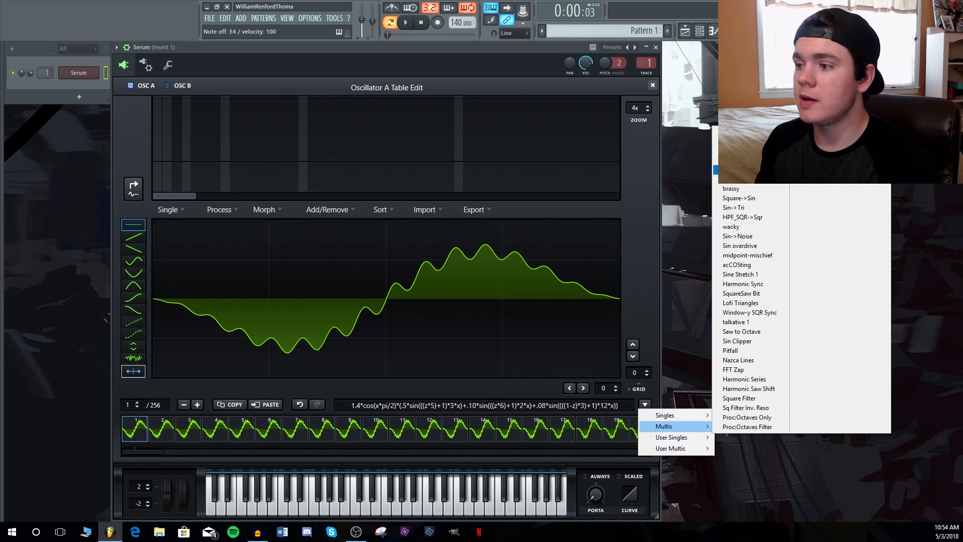
left_click(724, 132)
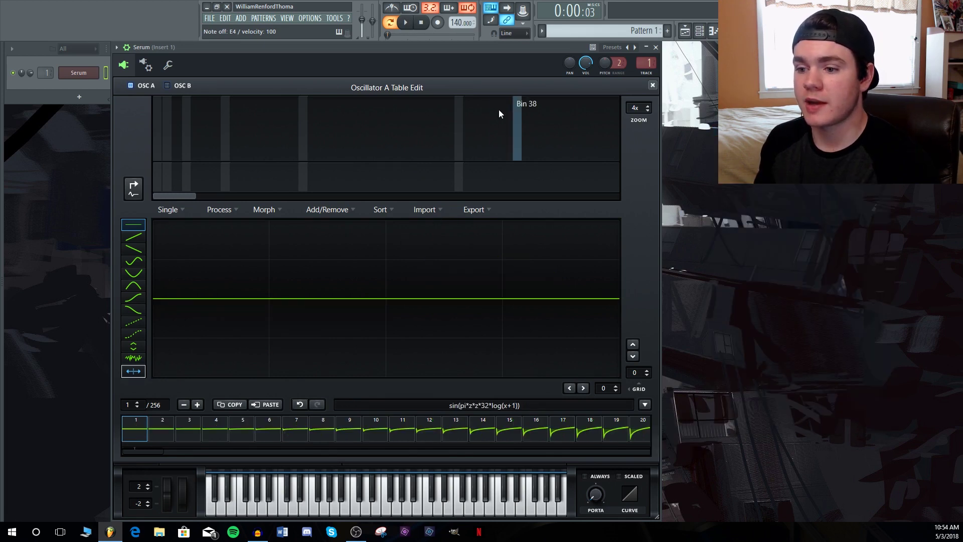
left_click(653, 85)
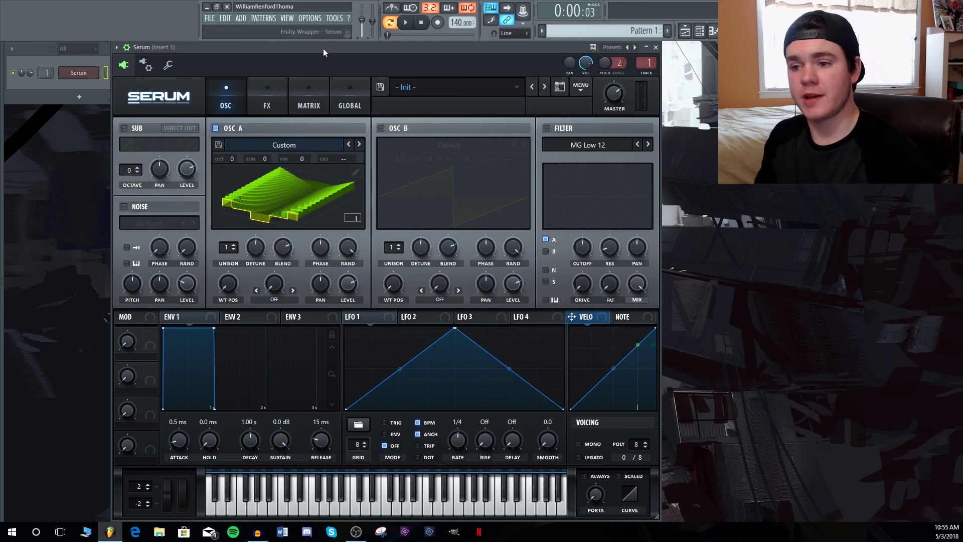
- Drag OSC A's WT POS knob up to frame 256 to hear the custom wavetable
left_click_drag(225, 284, 235, 213)
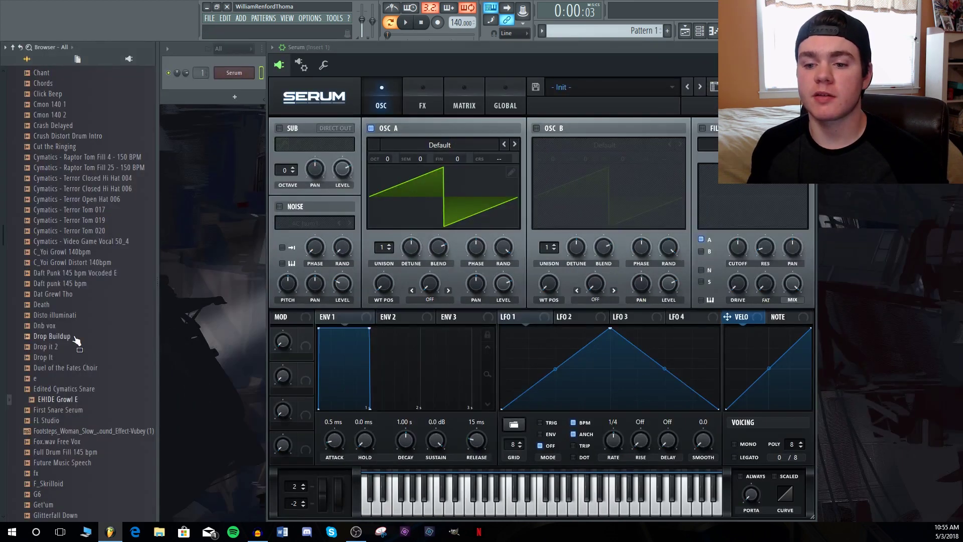
- Drop the EH!DE Growl E sample from FL's browser onto OSC A as a wavetable and sweep its frames
scroll(75, 371, "down", 4)
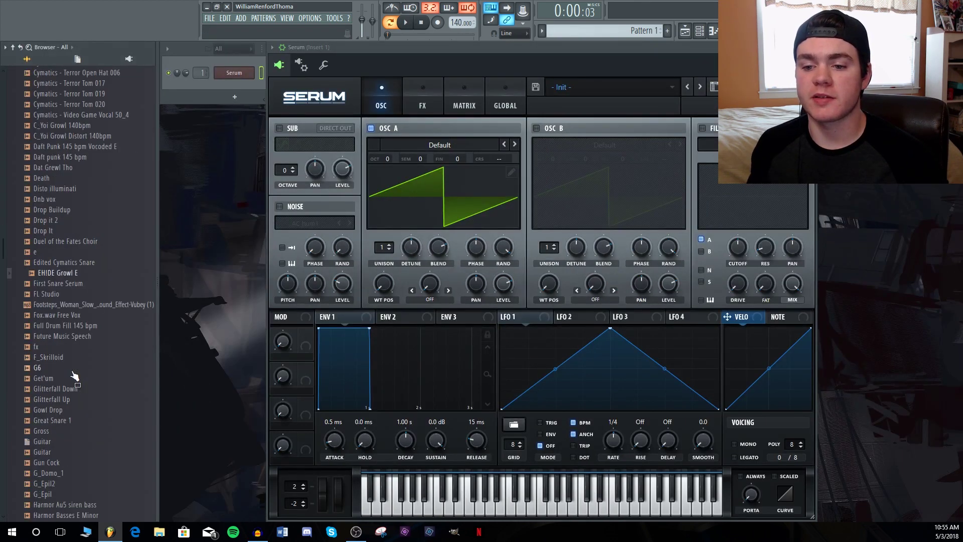
left_click(51, 275)
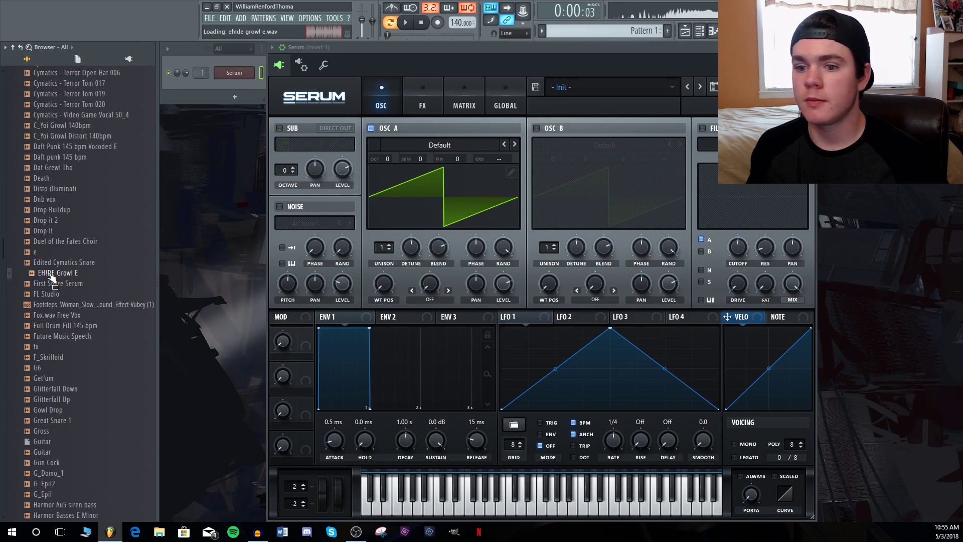
left_click_drag(52, 277, 45, 277)
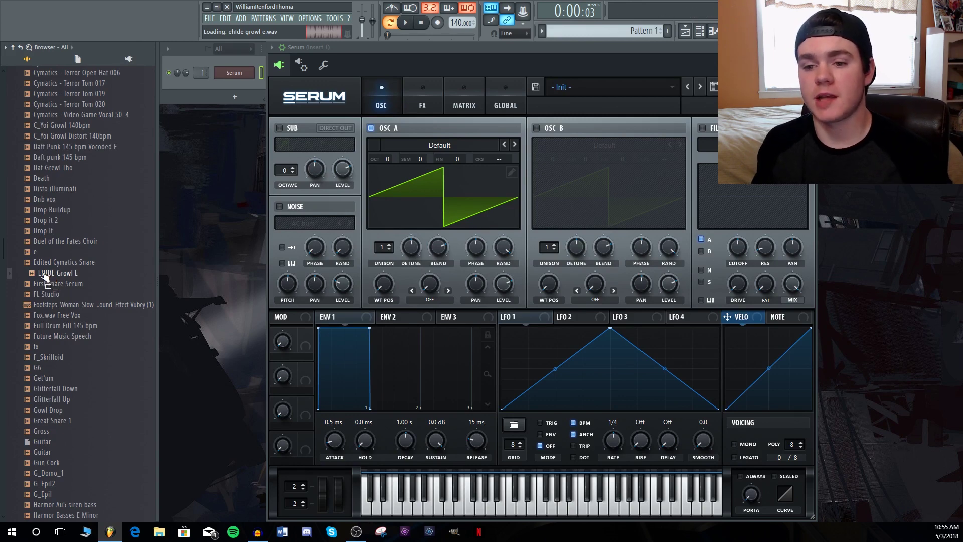
left_click_drag(45, 277, 281, 204)
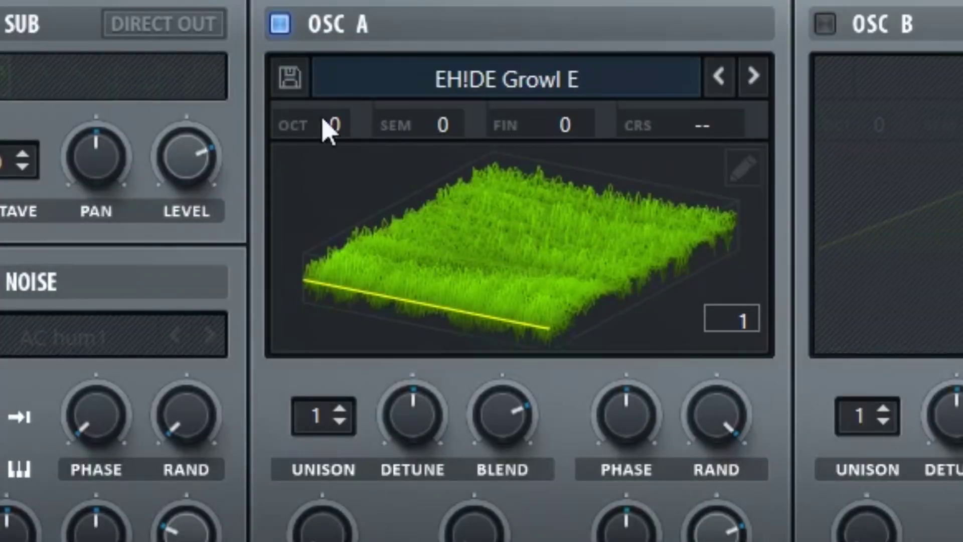
left_click_drag(329, 504, 324, 541)
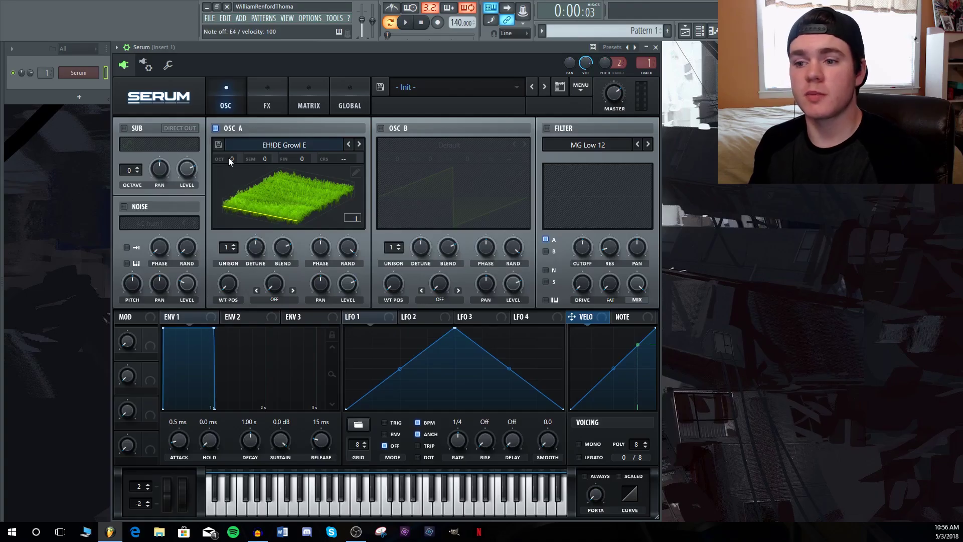
- Set OSC A's octave to -2 and reset WT POS to frame 1 after sweeping it
left_click_drag(321, 122, 324, 175)
left_click_drag(227, 188, 226, 190)
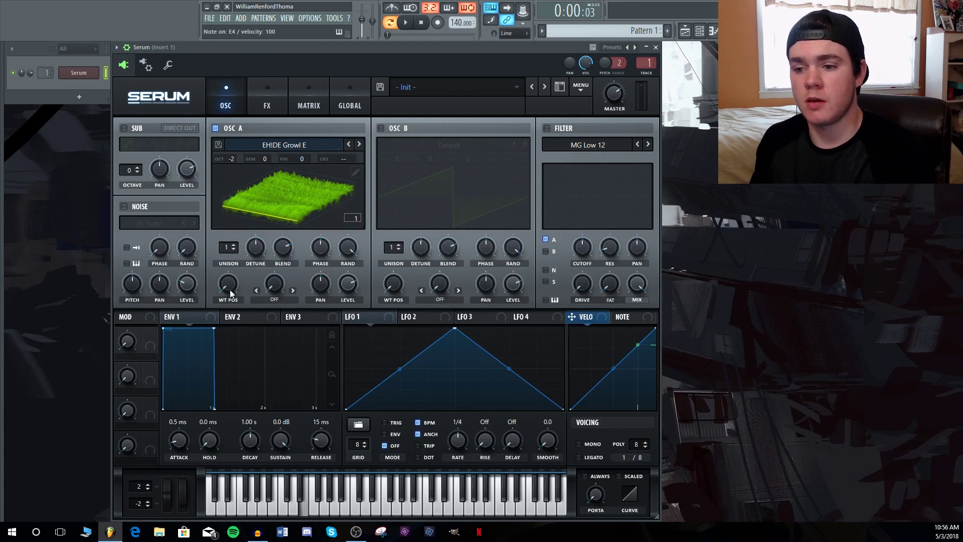
mouse_move(230, 288)
left_mouse_down()
mouse_move(231, 269)
mouse_move(231, 279)
left_mouse_up()
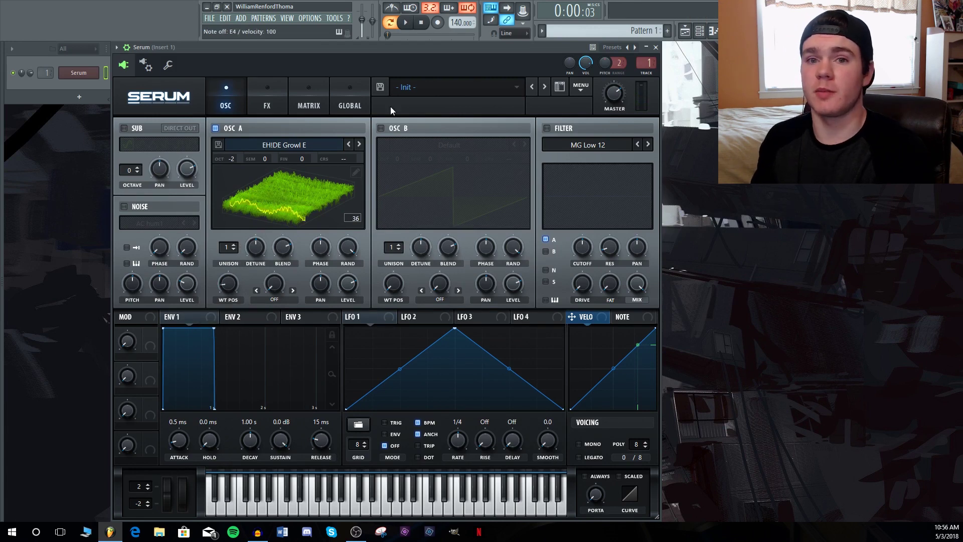
double_click(228, 283)
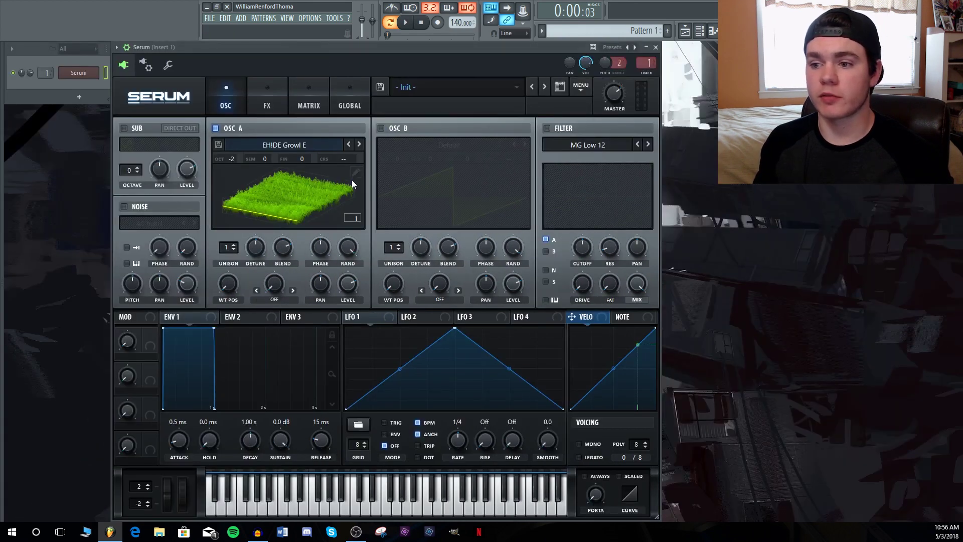
left_click(355, 173)
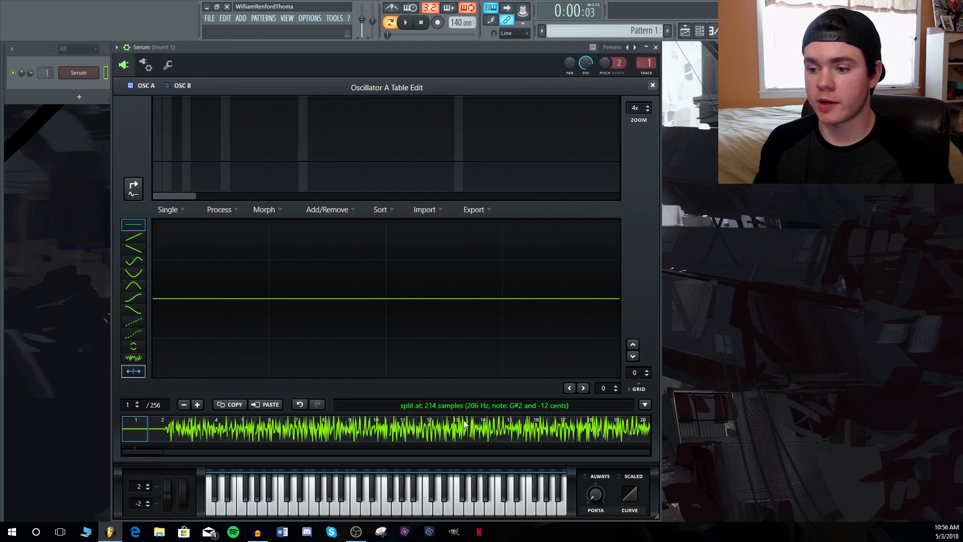
- Set the growl wavetable's split point to note E0 (1070 samples, 41 Hz)
left_click(483, 404)
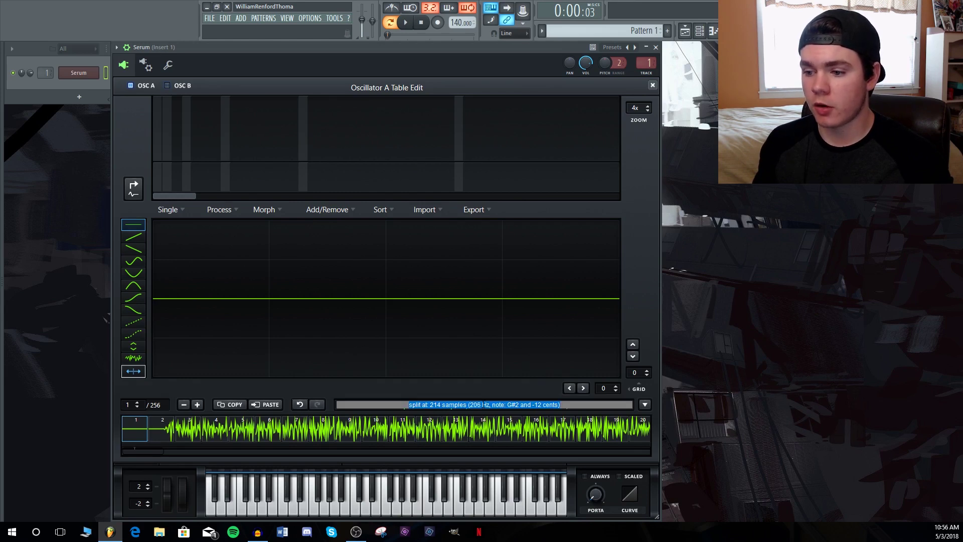
type("e0")
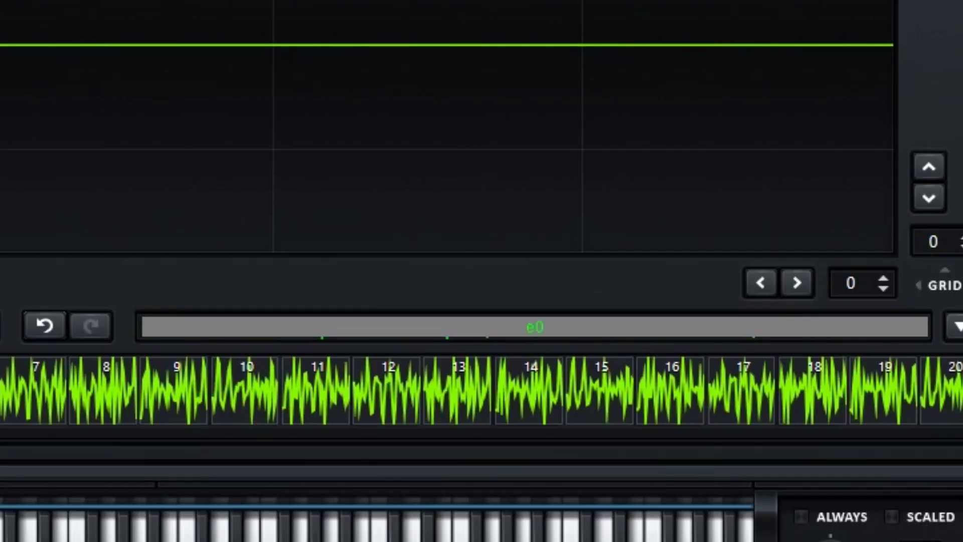
key("Return")
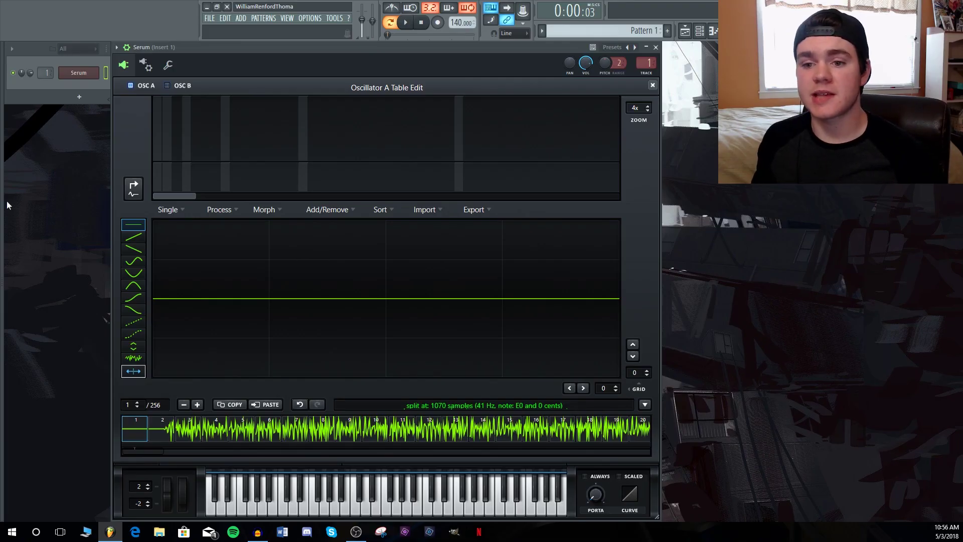
- Toggle FL's sample browser with Alt+F8, then close and reopen OSC A's wavetable editor
key("alt+F8")
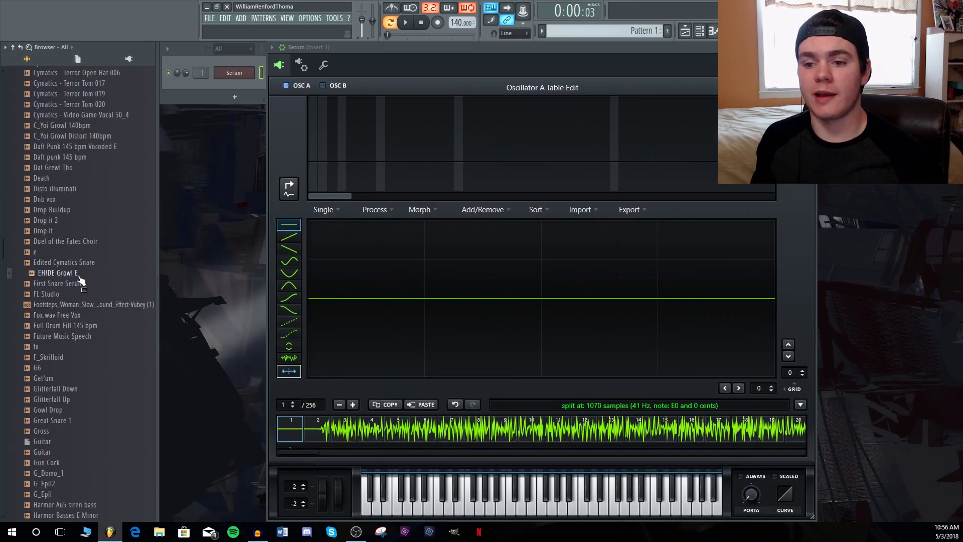
key("alt+F8")
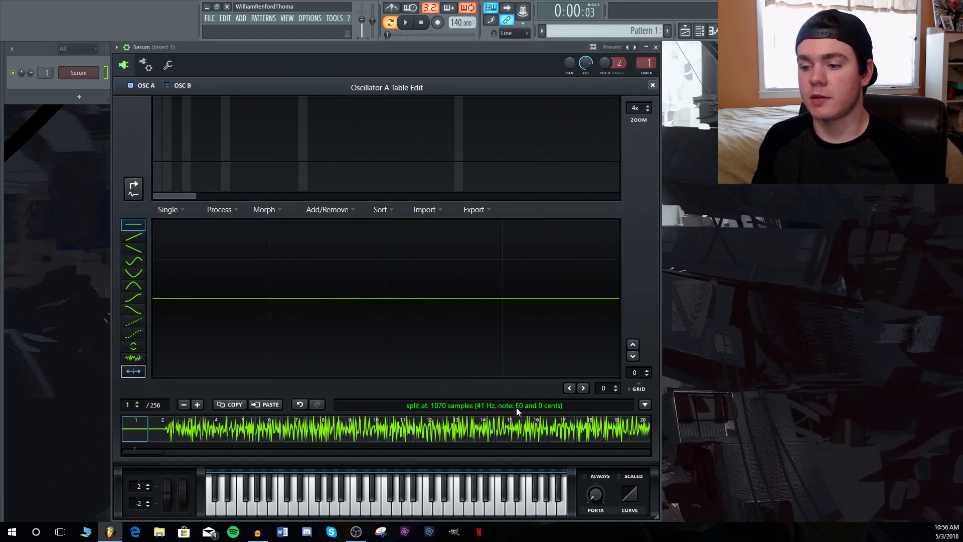
mouse_move(517, 410)
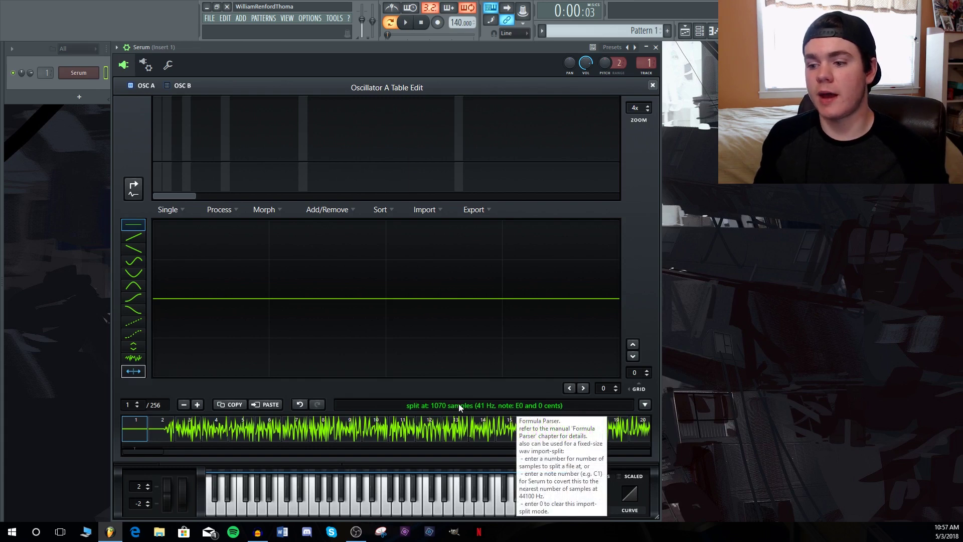
left_click(653, 85)
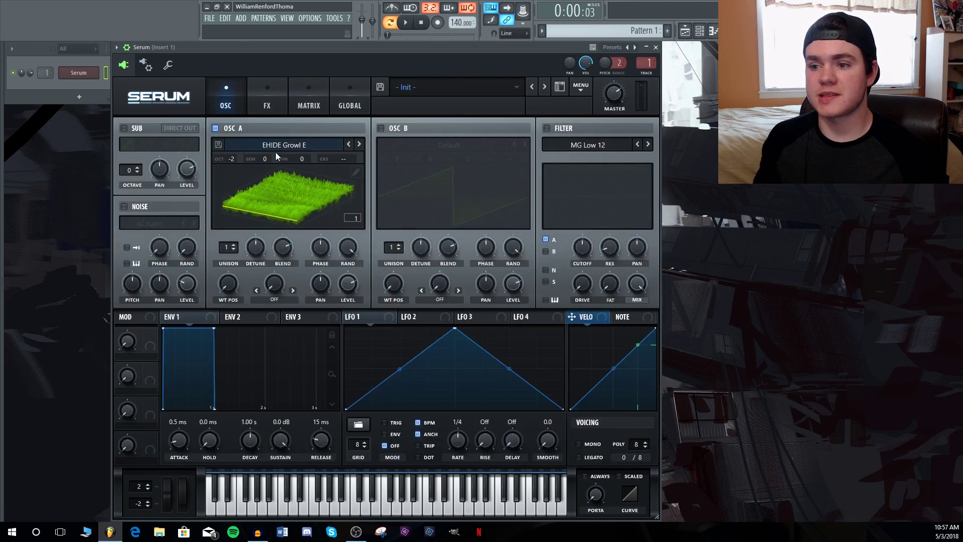
left_click(356, 172)
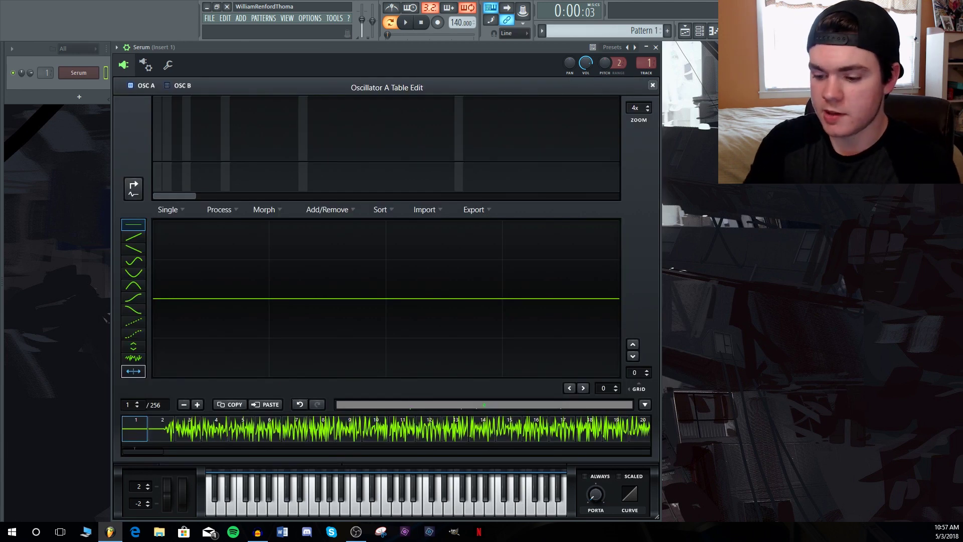
- Drag EH!DE Growl E into Table Edit to re-split it into 71 frames, then sweep WT POS
key("alt+F8")
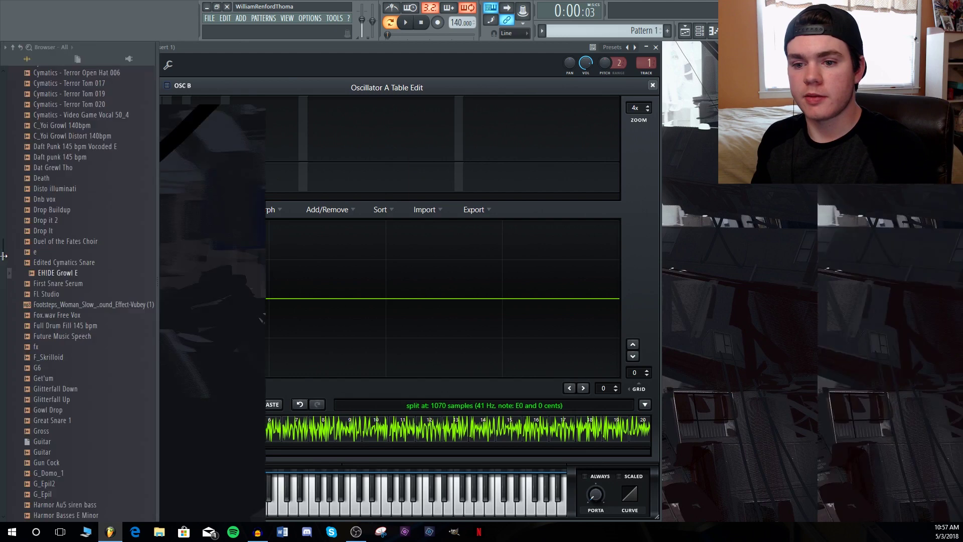
left_click_drag(49, 277, 450, 302)
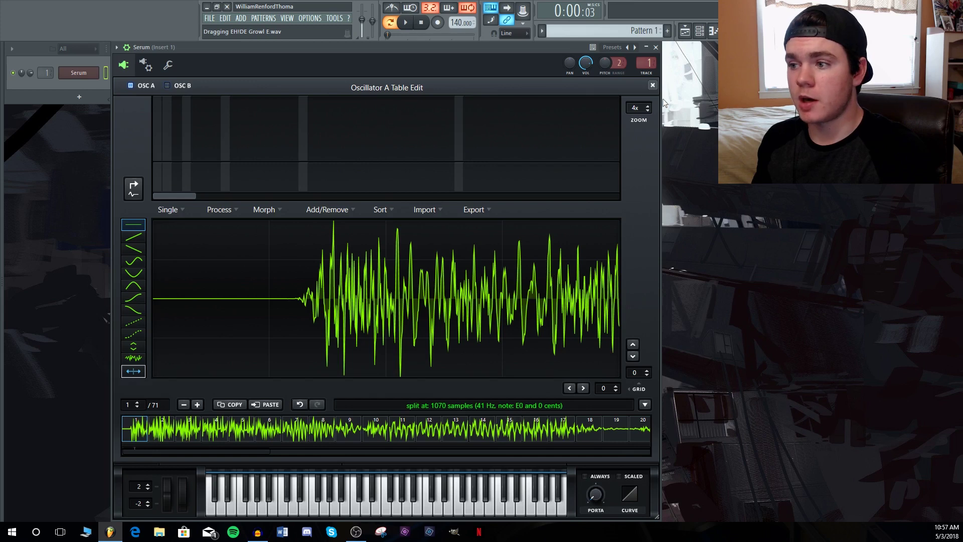
left_click(652, 86)
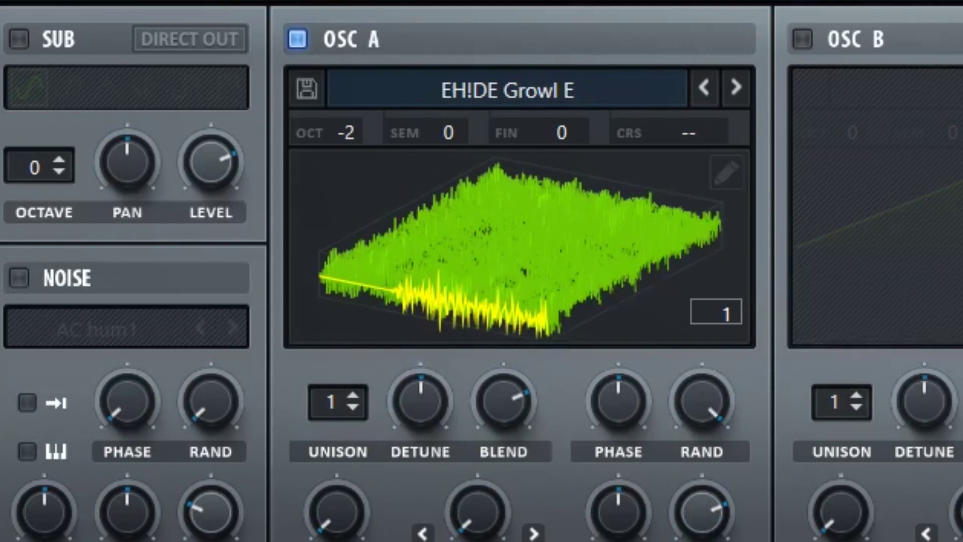
left_click_drag(318, 516, 344, 203)
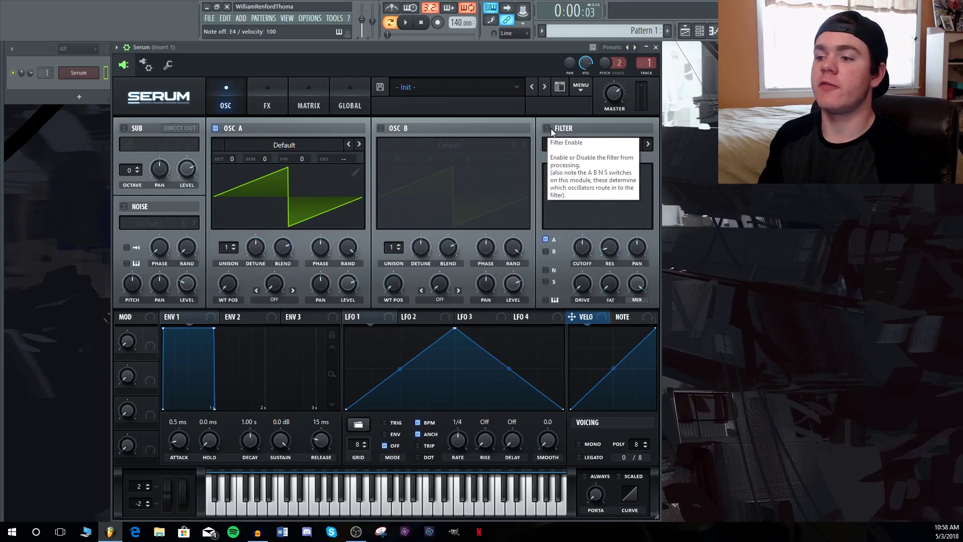
- Enable the MG Low 12 filter on OSC A, adjust its 100% mix, and switch it to Level
left_click(546, 129)
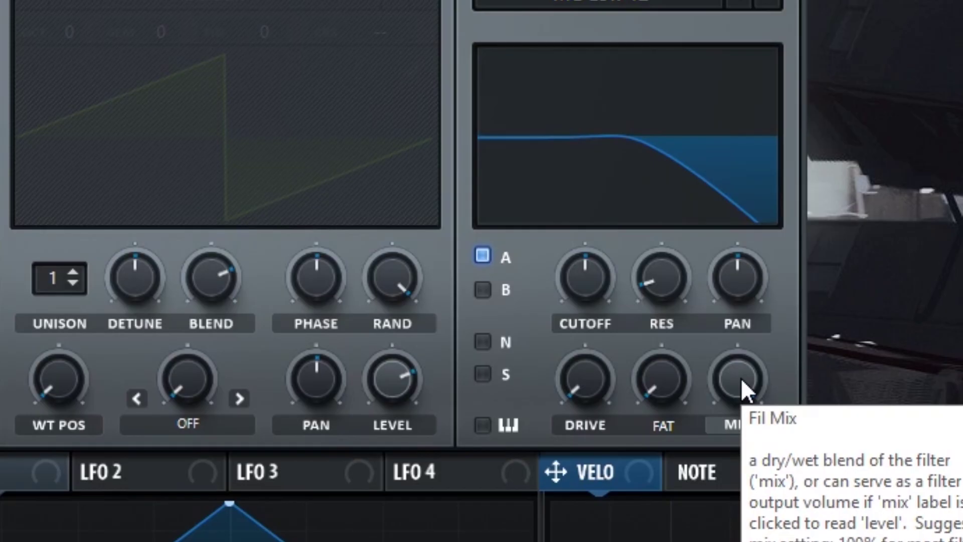
left_click_drag(639, 287, 640, 316)
left_click_drag(749, 459, 873, 181)
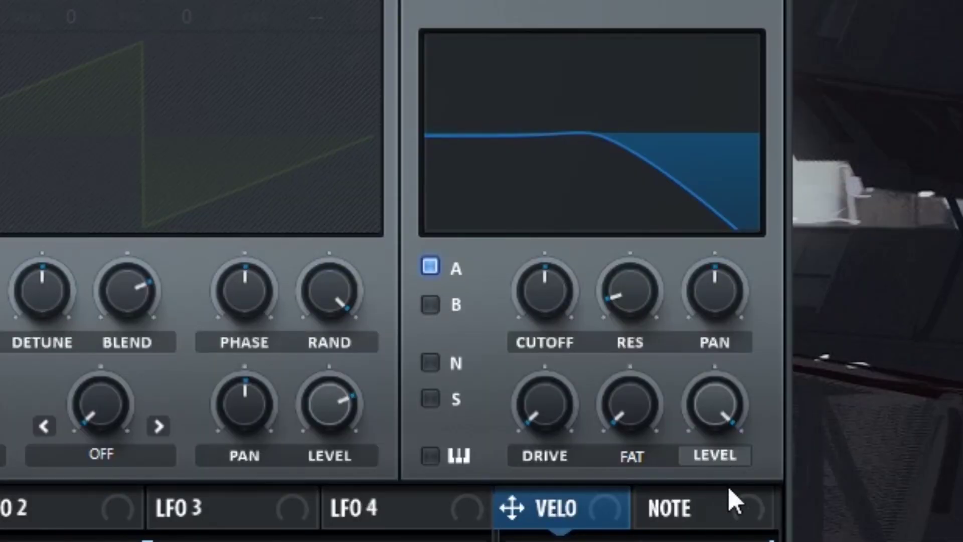
- Ride the filter Level knob from 0% up to 100% while playing to control patch volume
left_click_drag(726, 404, 904, 256)
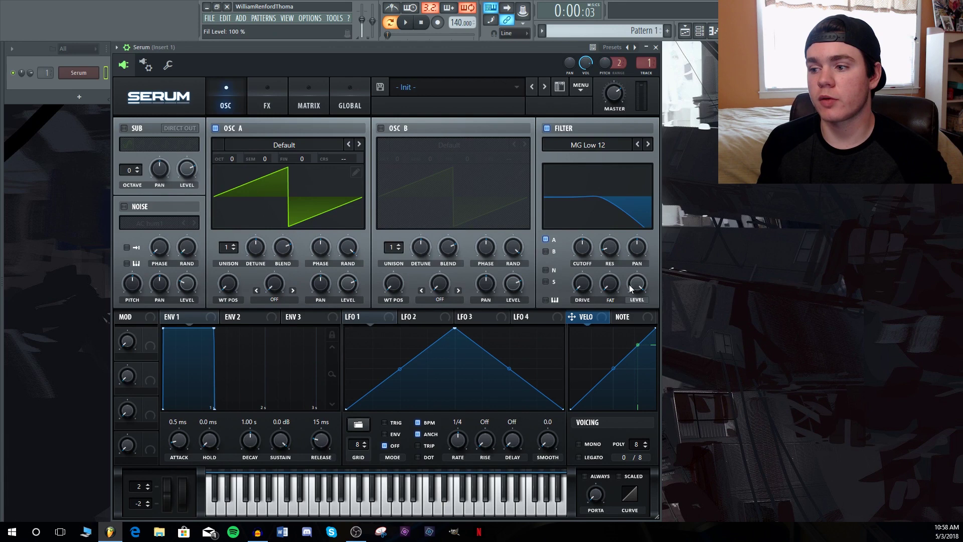
left_click_drag(631, 286, 663, 241)
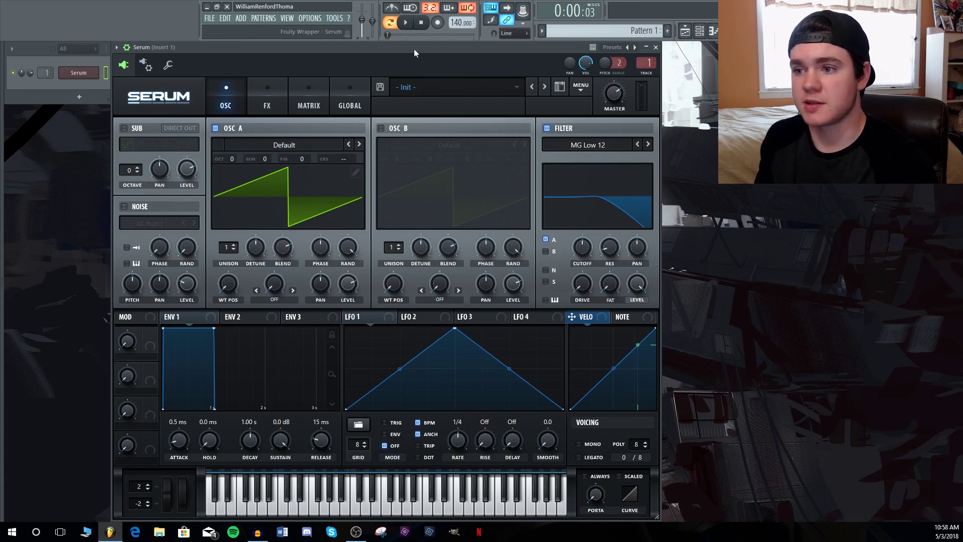
left_click_drag(637, 283, 670, 206)
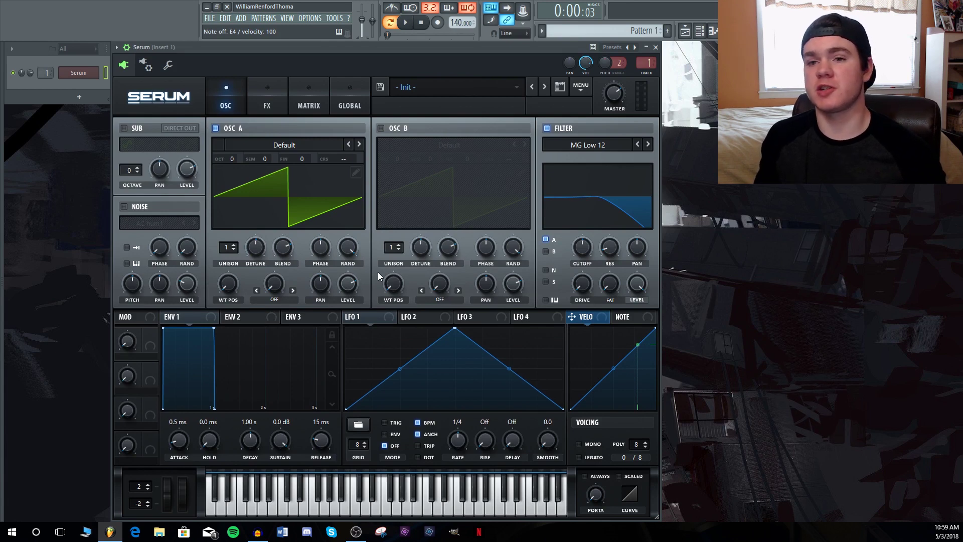
left_click_drag(643, 284, 697, 256)
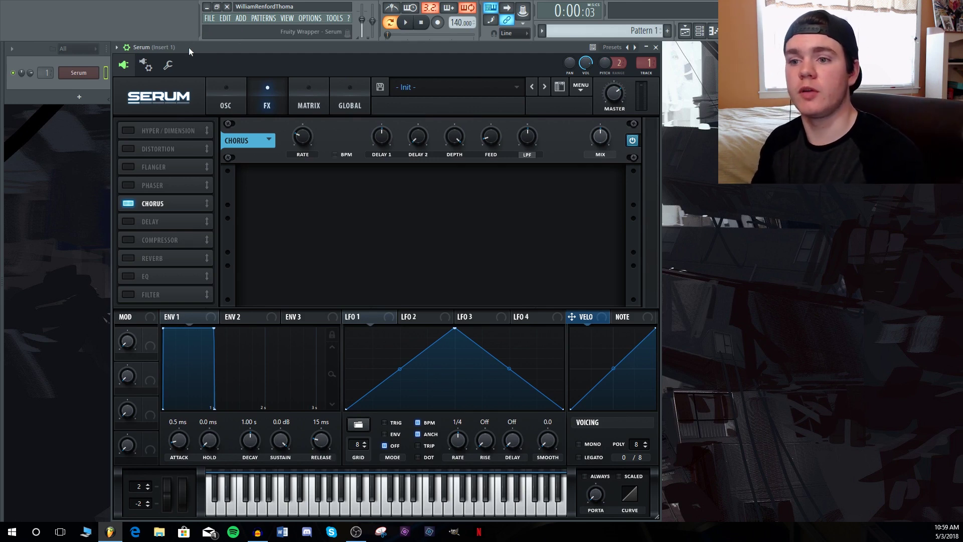
- Audition E4 and E5 and turn the Chorus mix up to 100% wet
key("c")
key("e")
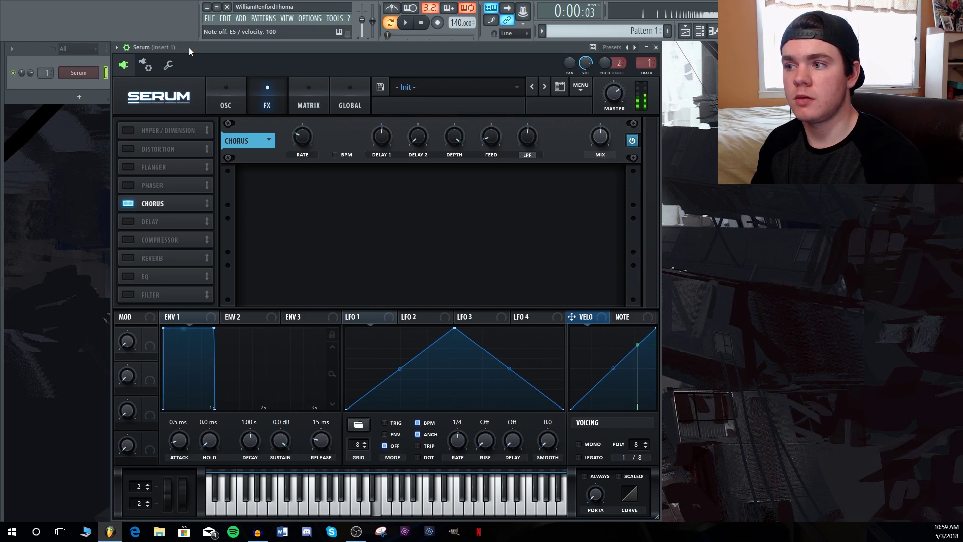
key("c")
key("e")
key("c")
key("e")
key("c")
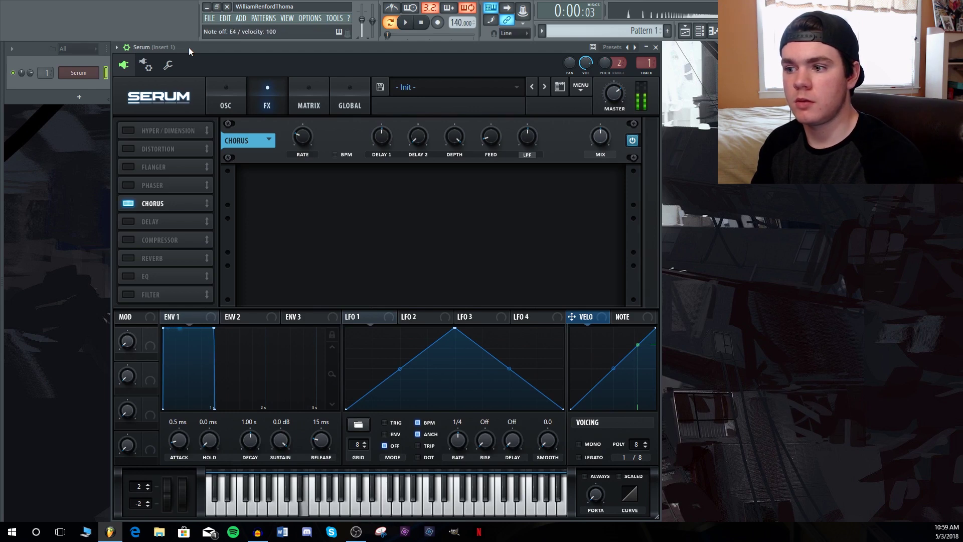
left_click_drag(601, 143, 610, 110)
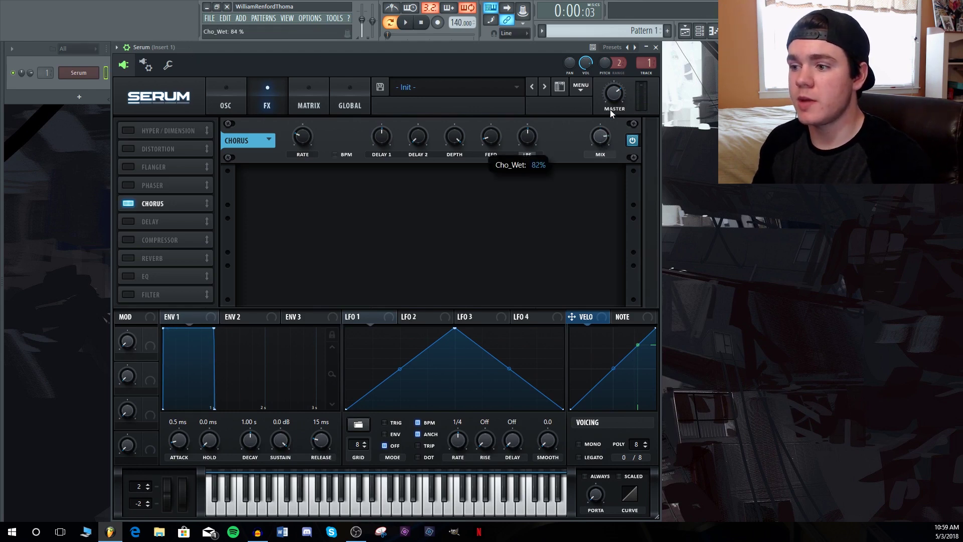
left_click_drag(613, 70, 602, 64)
- Raise the Chorus low-pass cutoff to about 11219 Hz, then switch its filter to high-pass
key("c")
key("e")
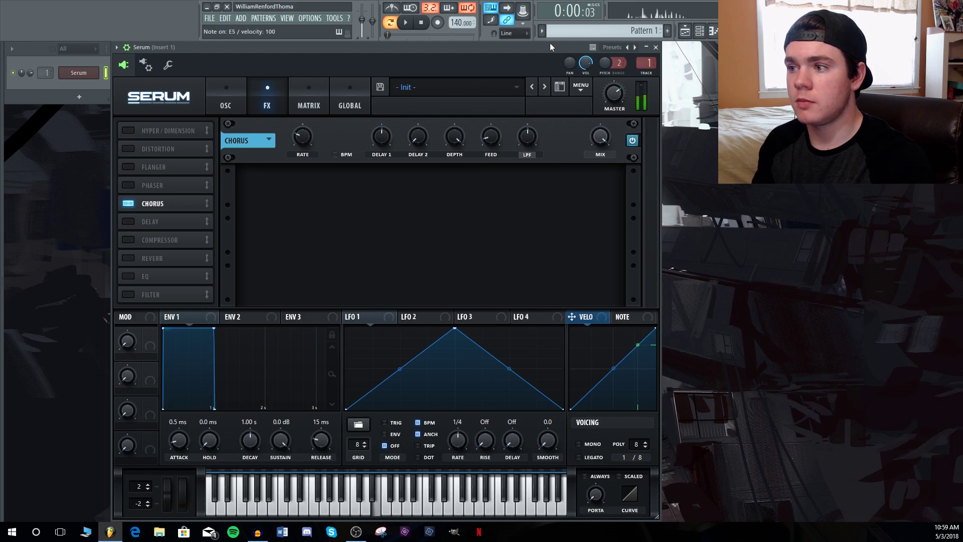
key("c")
key("e")
key("c")
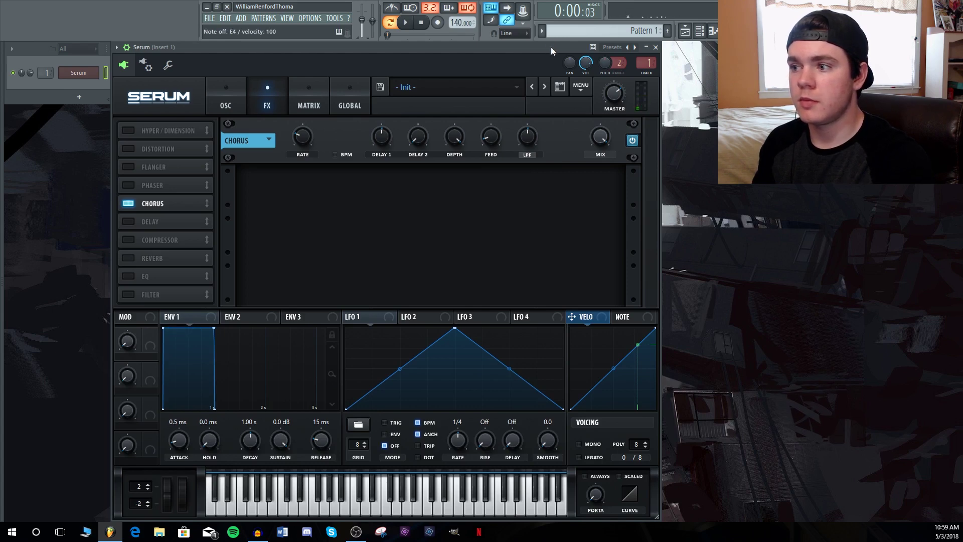
left_click_drag(527, 144, 534, 98)
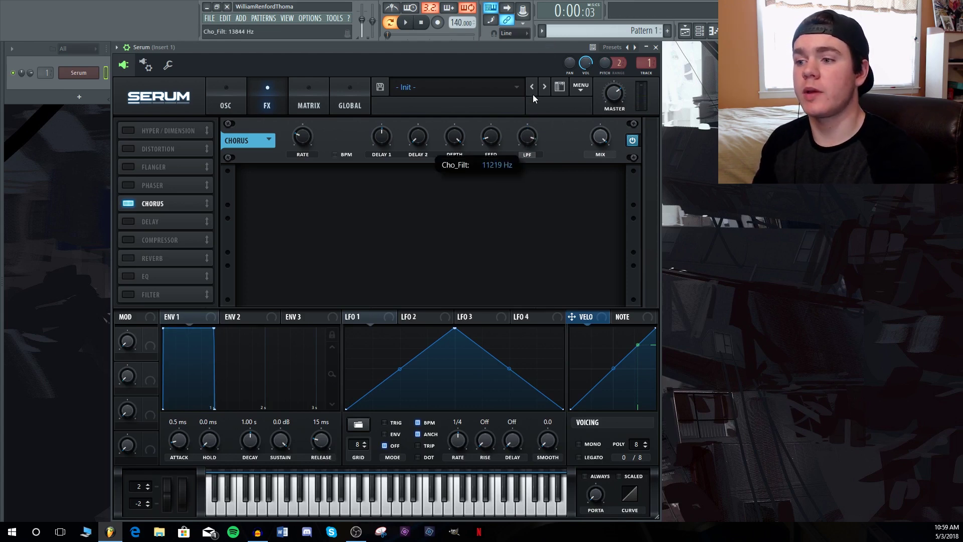
left_click_drag(536, 60, 531, 48)
key("c")
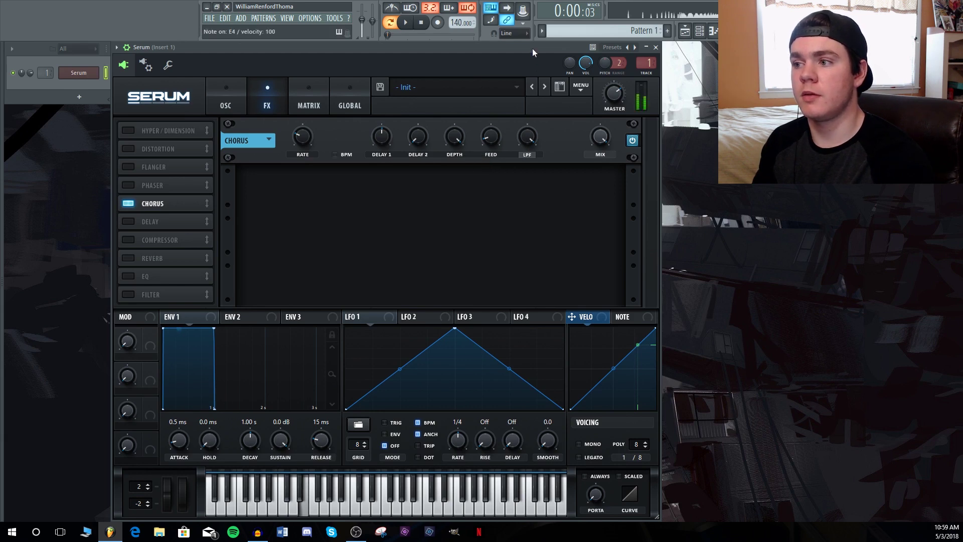
key("e")
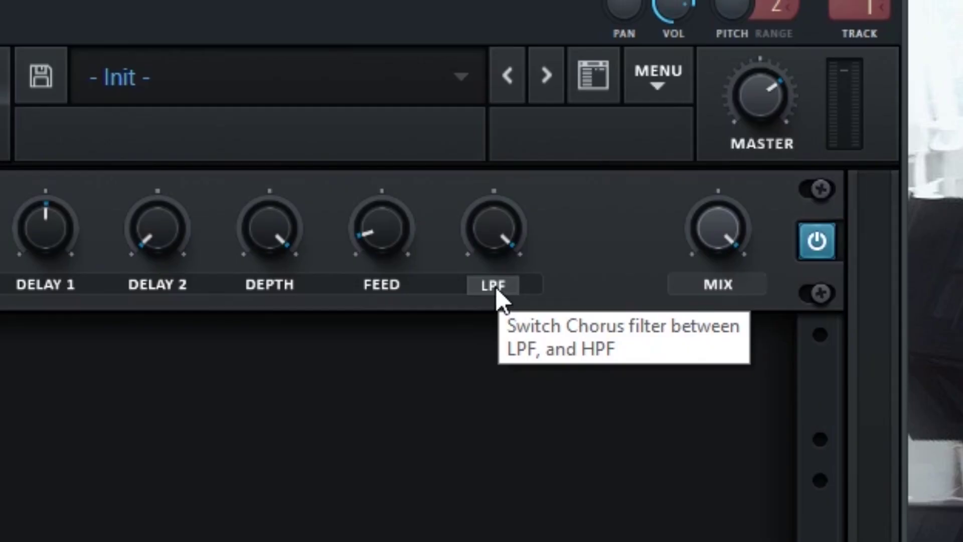
left_click(496, 293)
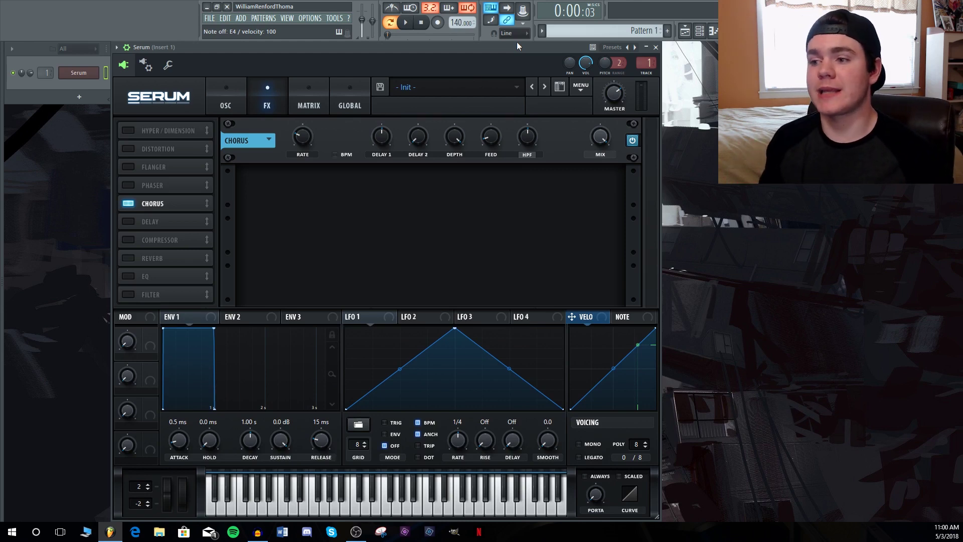
- Drop the chorus high-pass cutoff to about 50 Hz and play E4 to hear it
left_click_drag(537, 149, 533, 144)
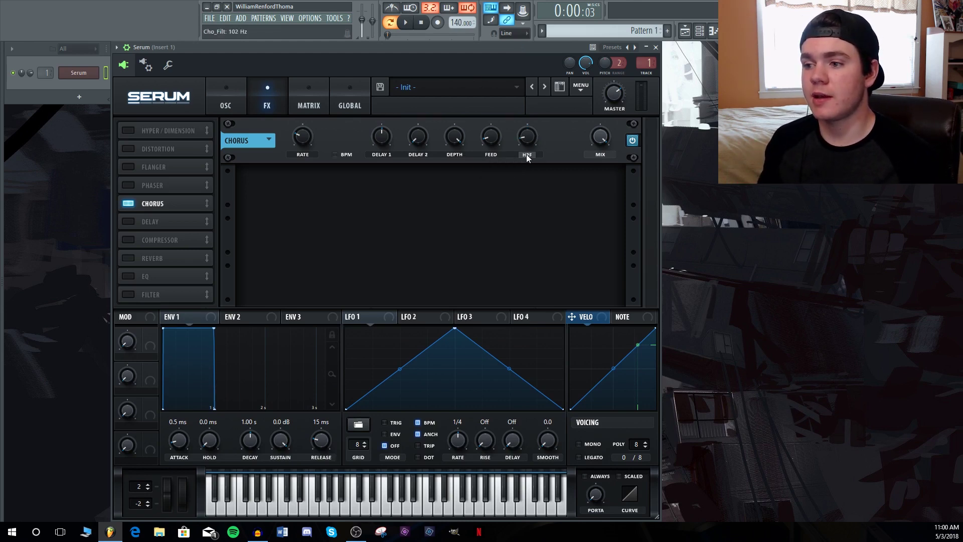
scroll(526, 141, "down", 3)
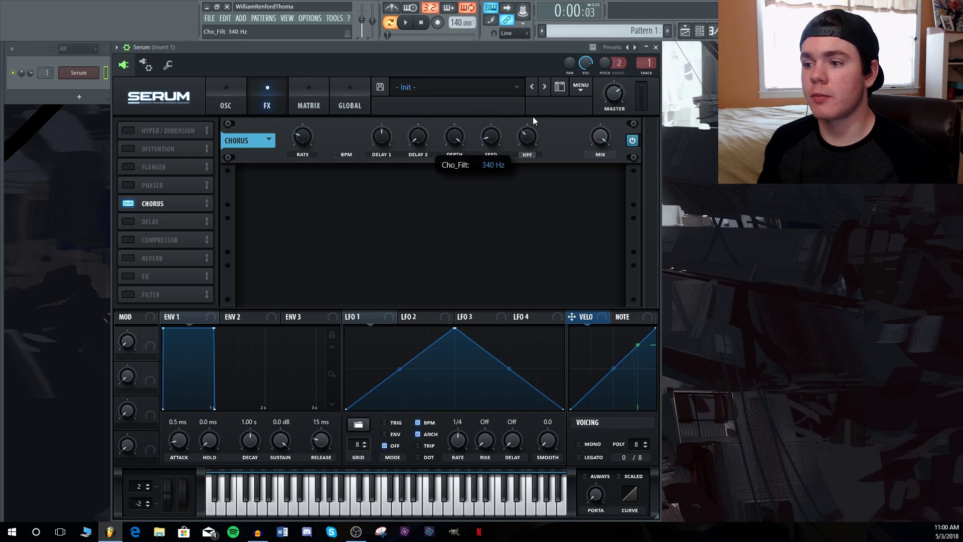
key("c")
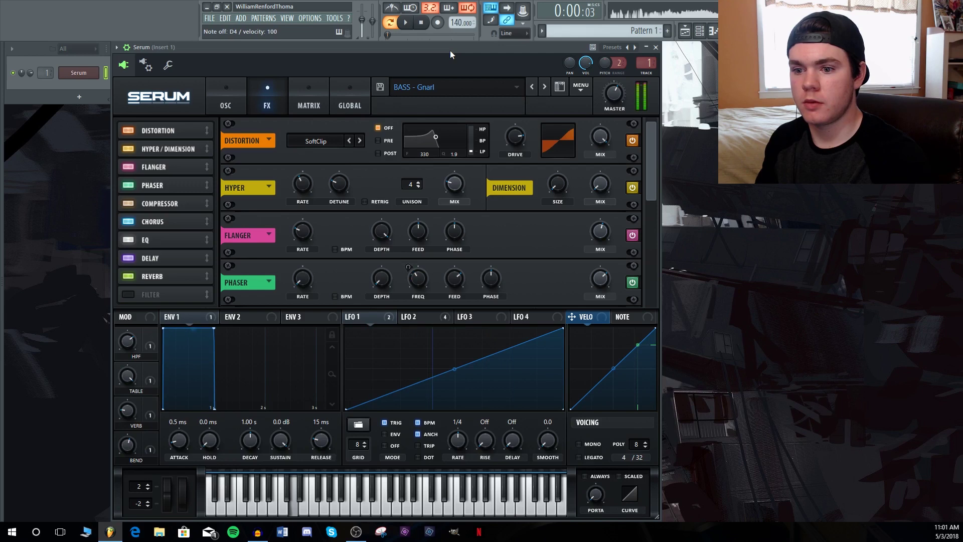
left_click(128, 276)
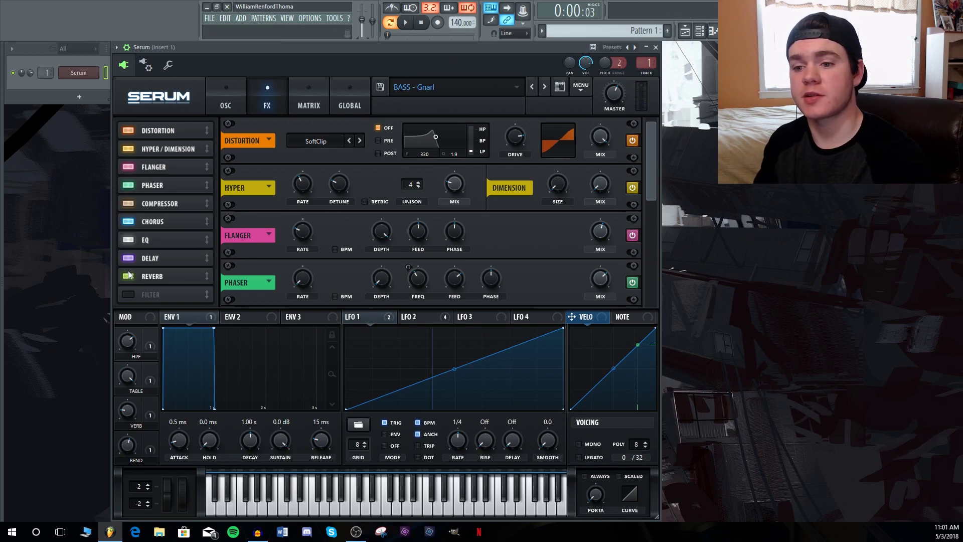
left_click(128, 257)
left_click(129, 240)
left_click(129, 222)
left_click(128, 203)
left_click(129, 185)
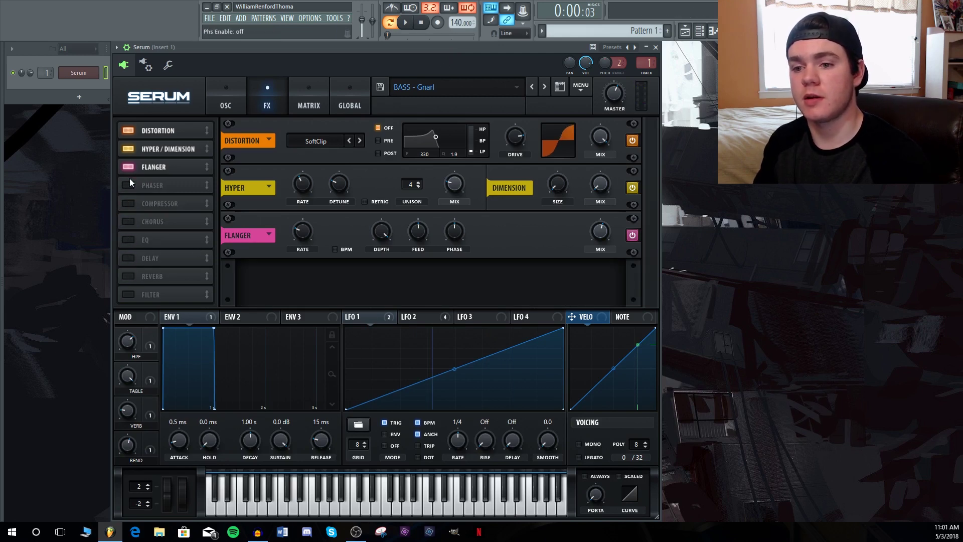
left_click(129, 166)
left_click(130, 148)
left_click(131, 131)
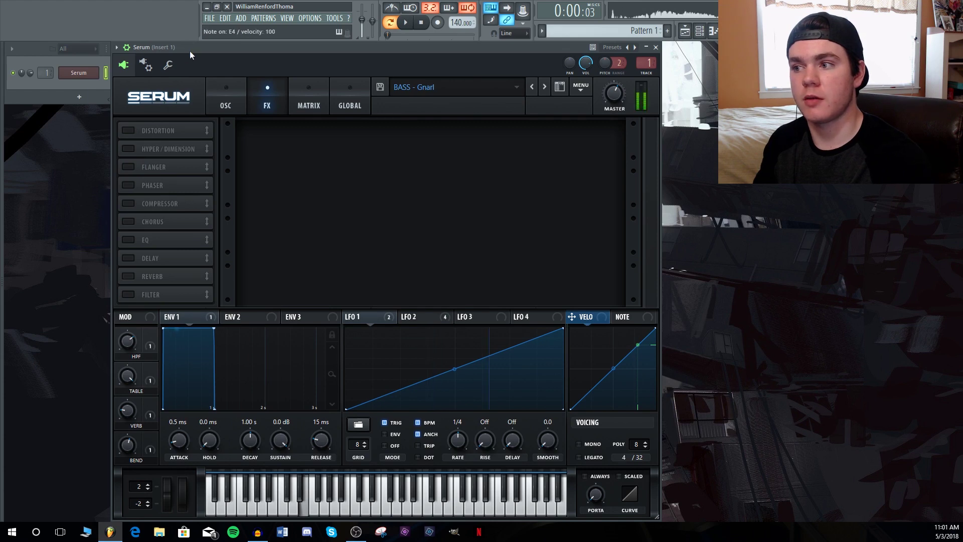
left_click(128, 130)
left_click(129, 149)
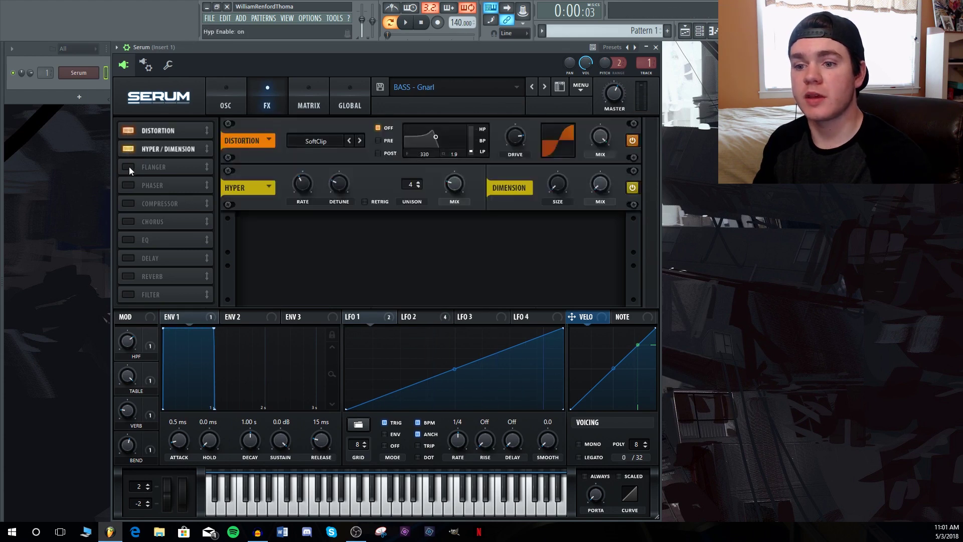
left_click(128, 166)
left_click(129, 185)
left_click(128, 203)
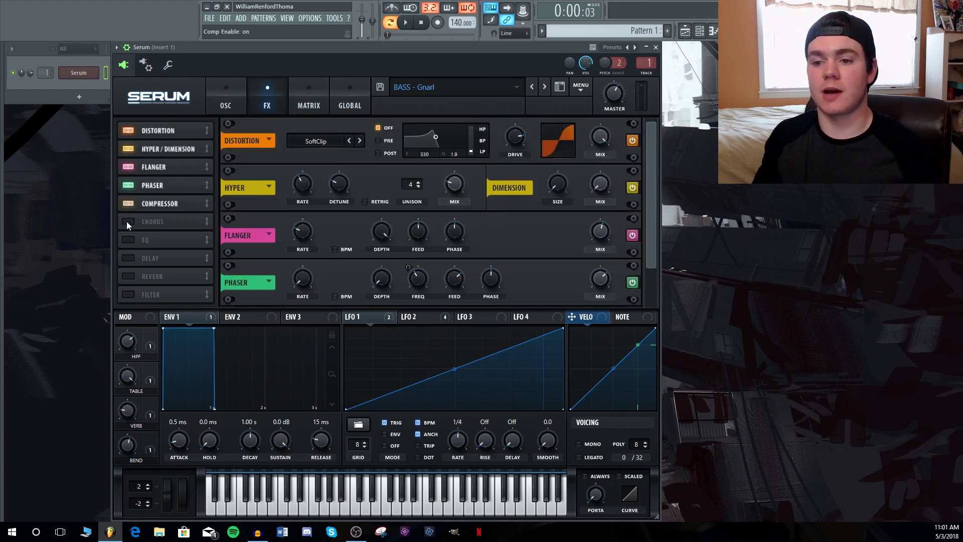
left_click(127, 221)
left_click(127, 239)
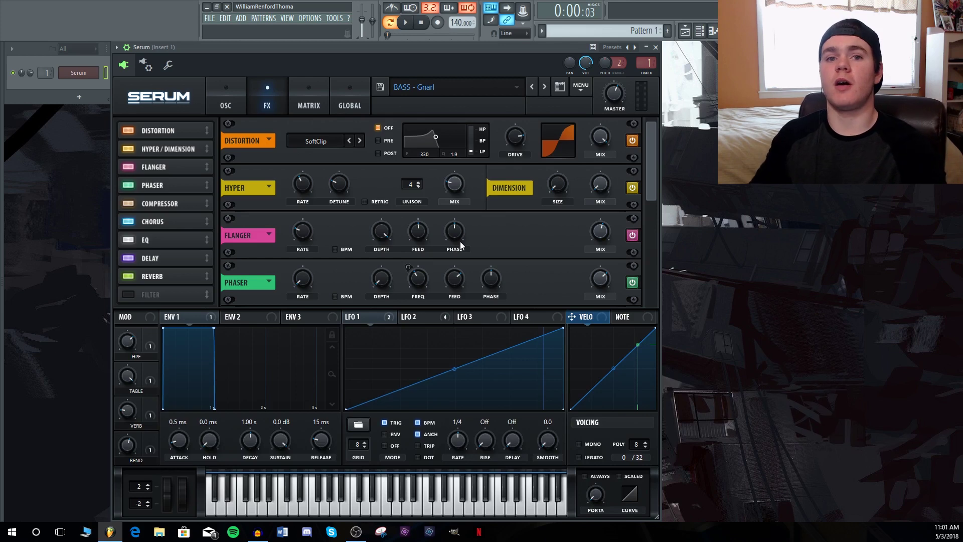
left_click(465, 84)
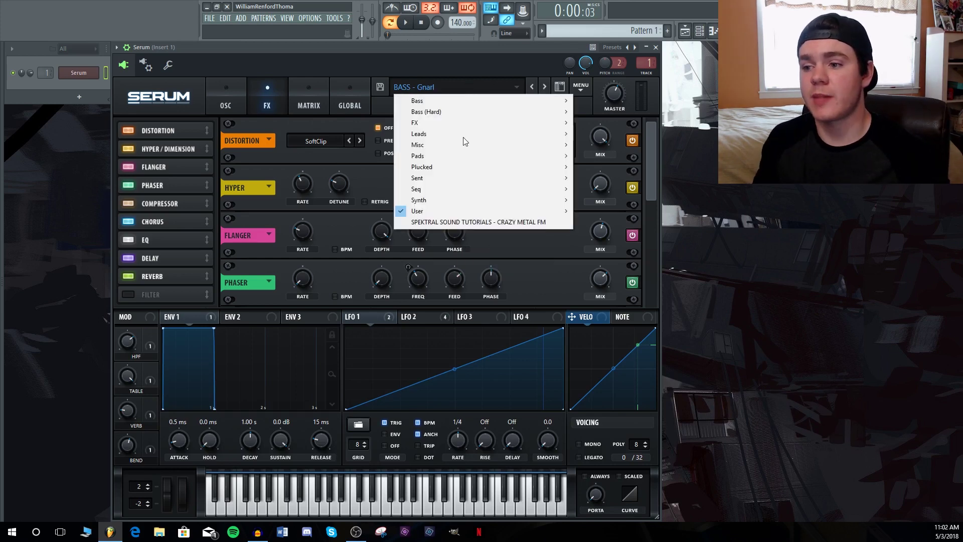
mouse_move(526, 211)
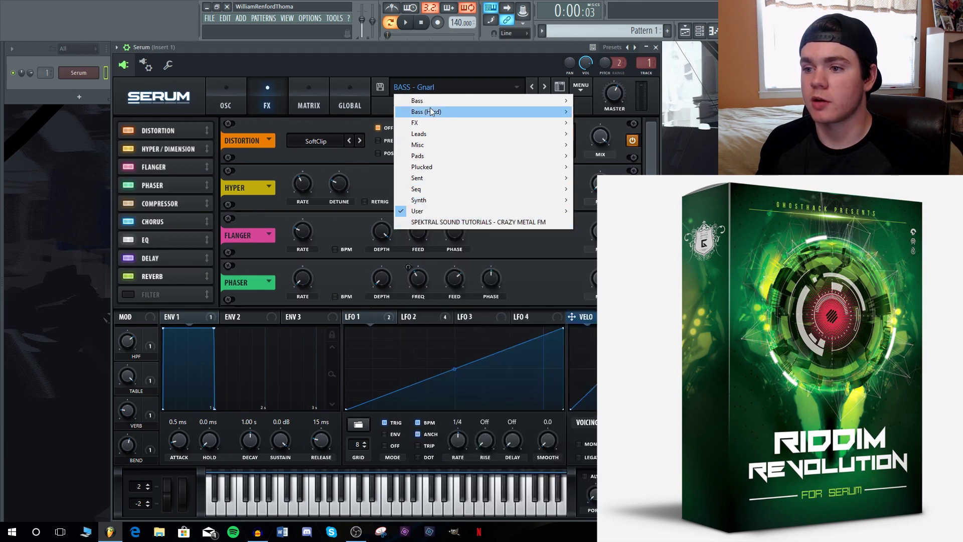
left_click(398, 50)
scroll(640, 151, "down", 4)
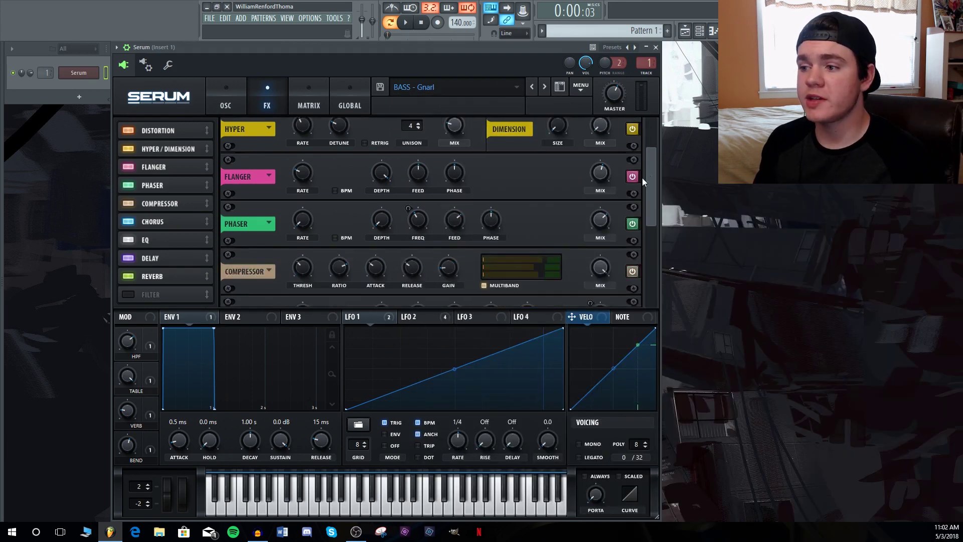
- Enable Lock Effect Rack from Serum's MENU so the BASS - Gnarl effects persist
scroll(642, 170, "up", 4)
scroll(633, 293, "down", 4)
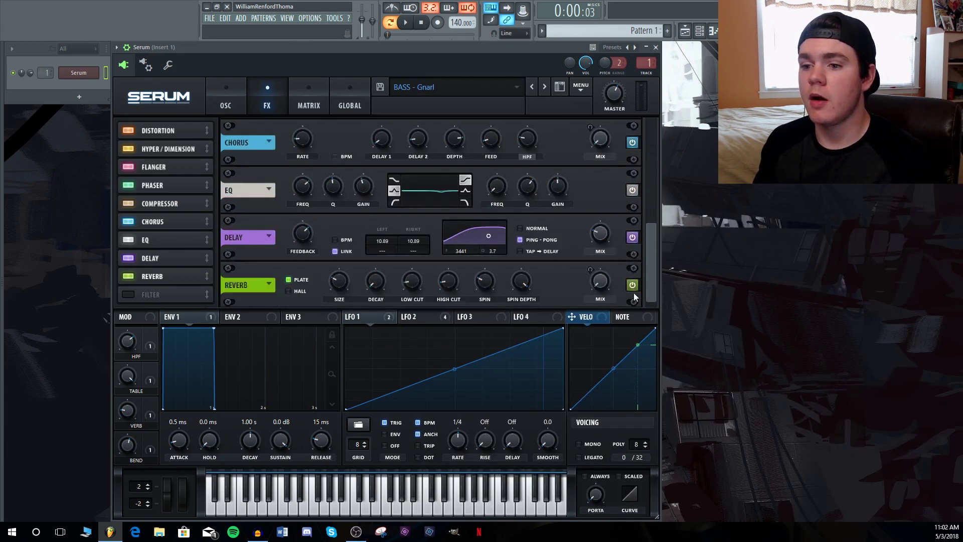
scroll(642, 201, "up", 4)
left_click(578, 86)
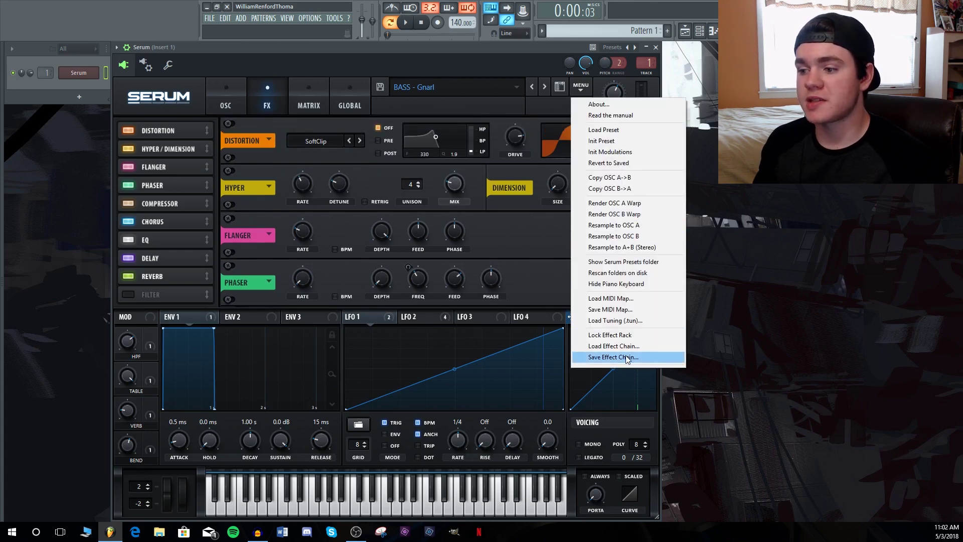
left_click(476, 55)
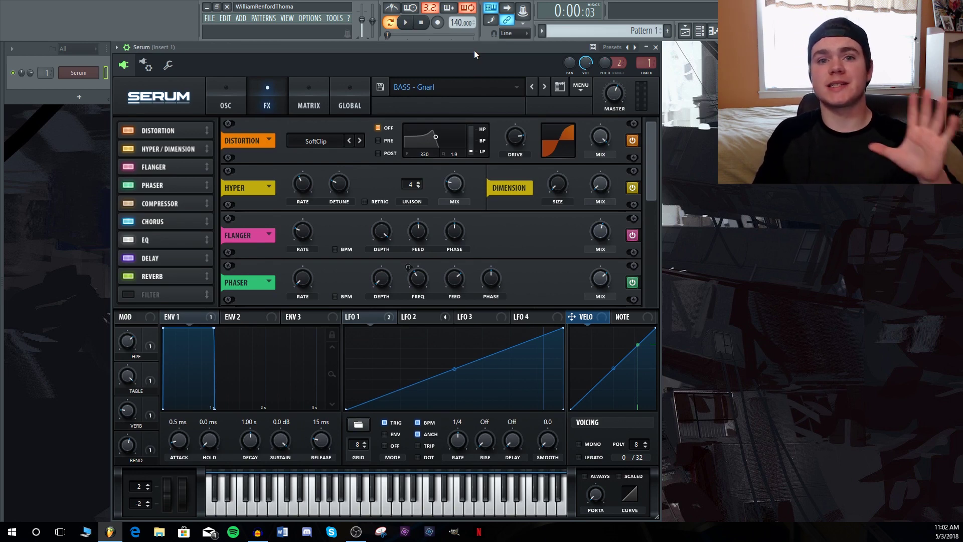
left_click(582, 86)
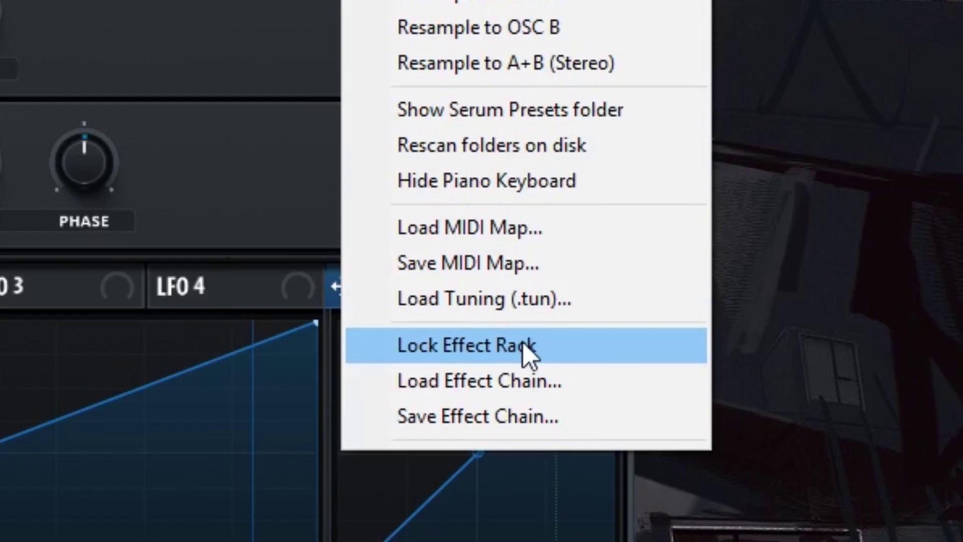
left_click(527, 351)
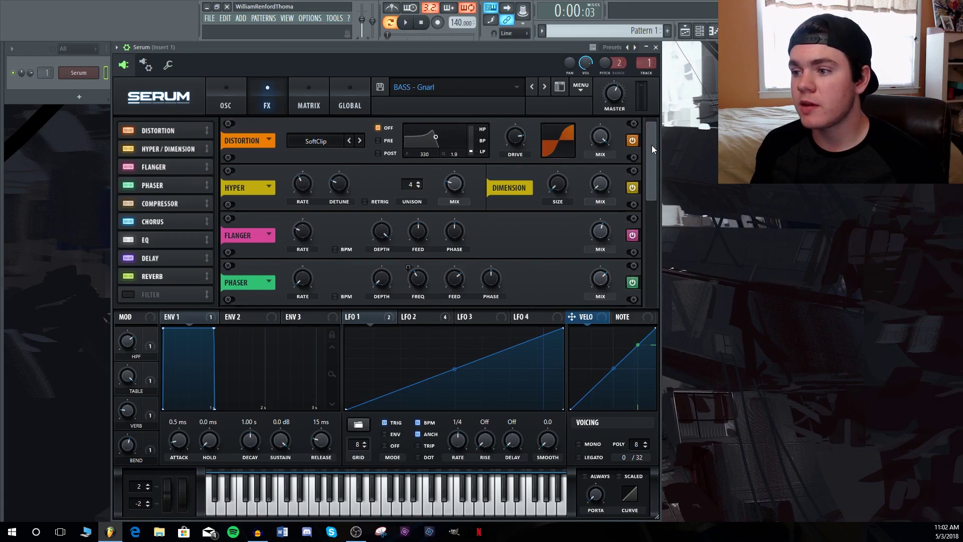
left_click_drag(651, 145, 643, 114)
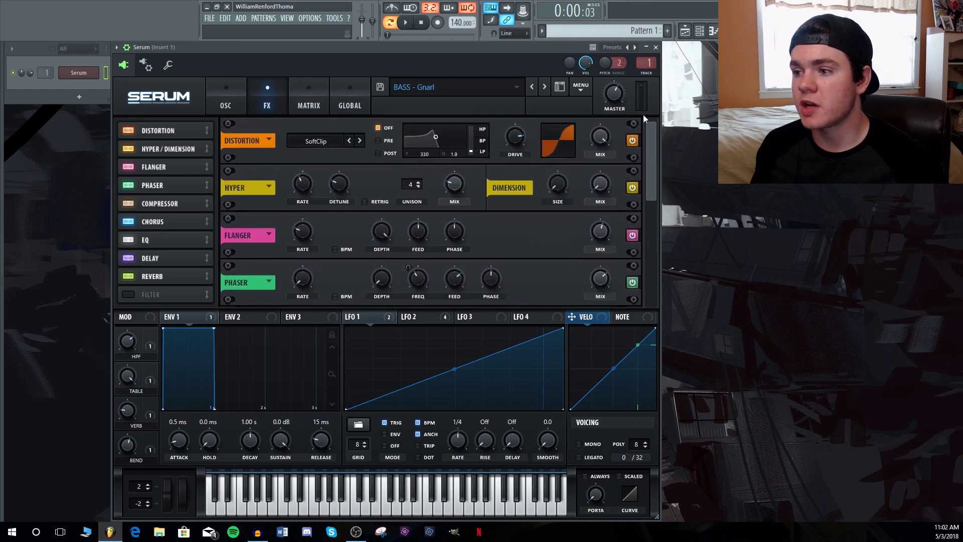
- Step through presets with the rack locked: BASS - Hacker, back to BASS - Gnarl, then BASS - Hydra
left_click(543, 87)
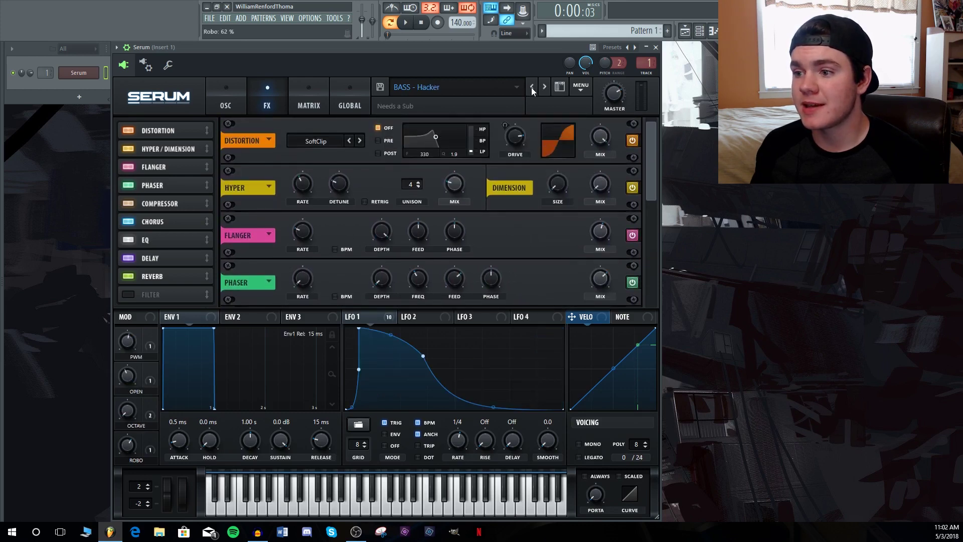
left_click(531, 87)
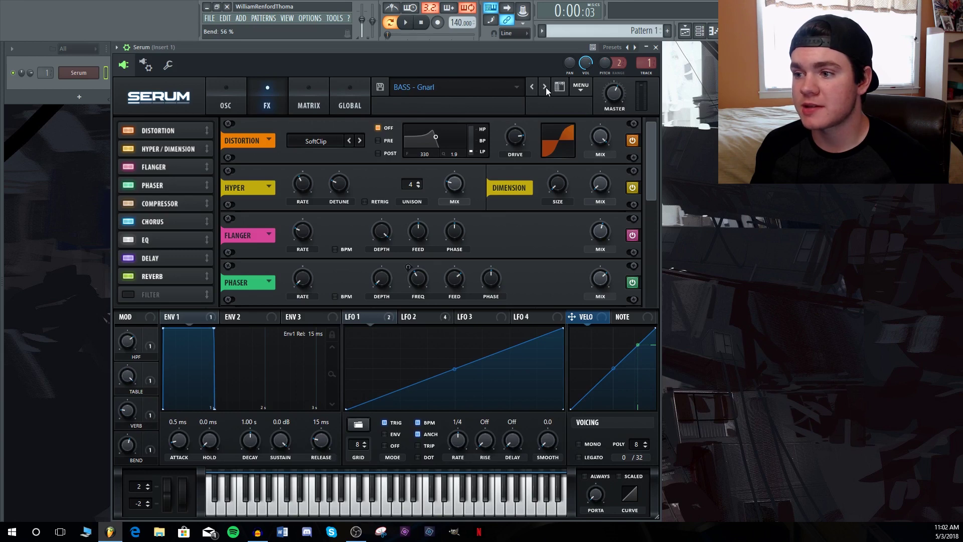
scroll(419, 94, "down", 1)
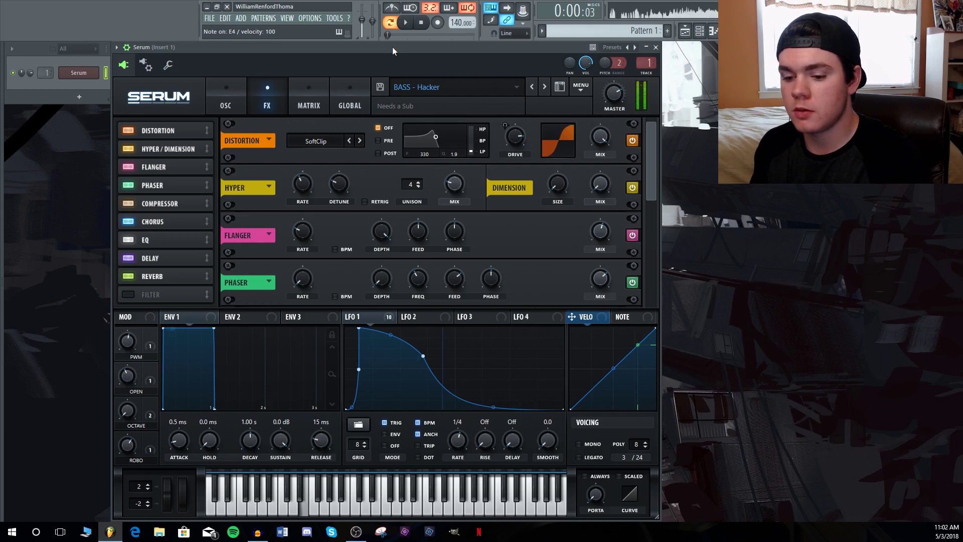
left_click(545, 87)
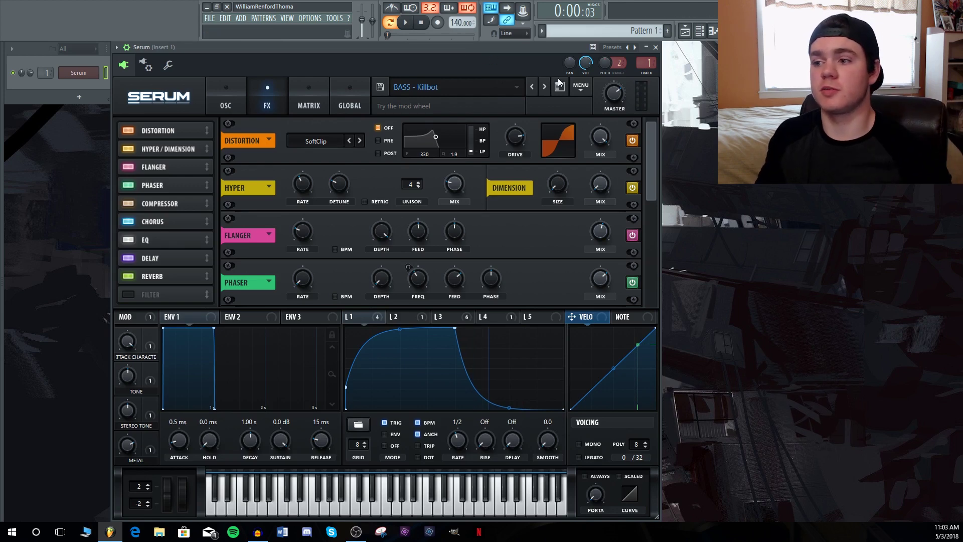
- Toggle Lock Effect Rack off in MENU and switch to BASS - Hydra
left_click(580, 88)
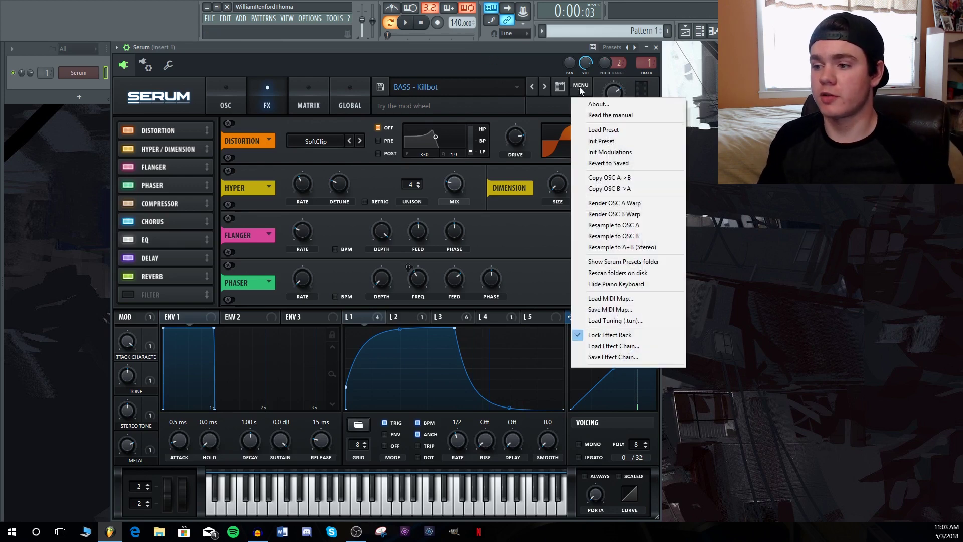
left_click(602, 335)
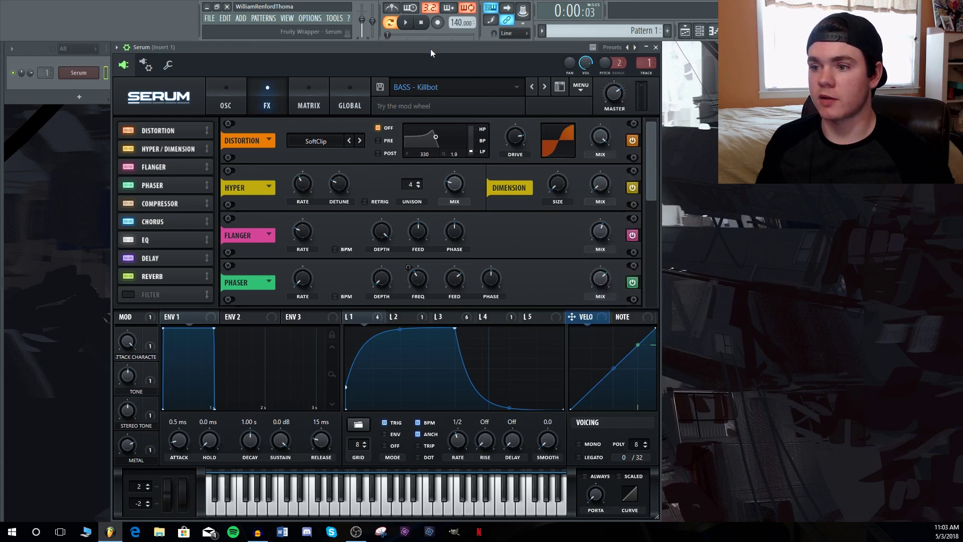
left_click(531, 87)
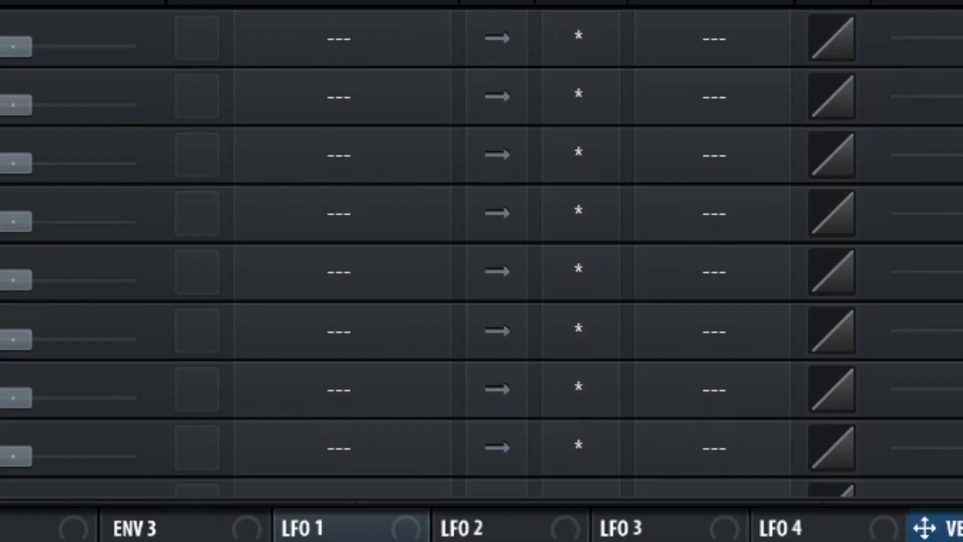
- Set Matrix slot 1's destination to OSC A > A Semi
left_click(353, 43)
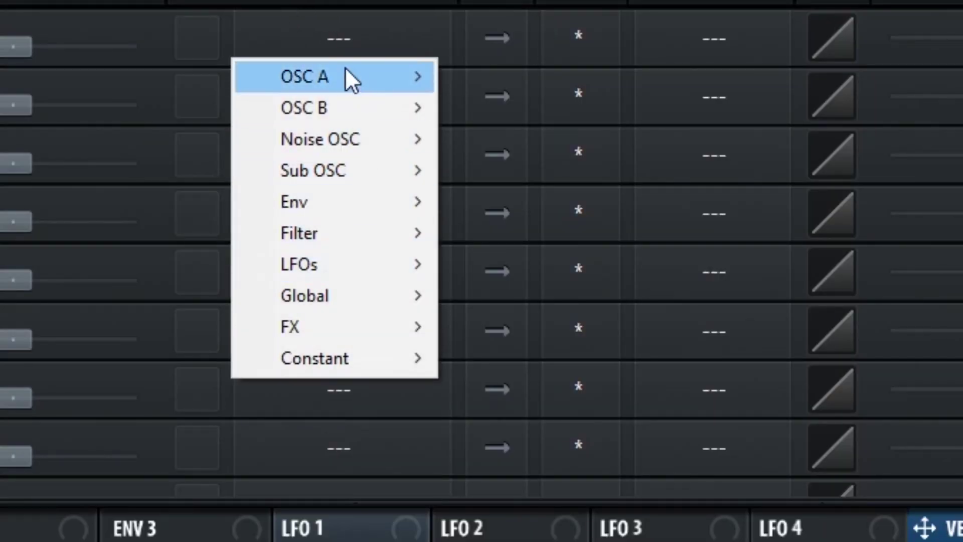
mouse_move(346, 71)
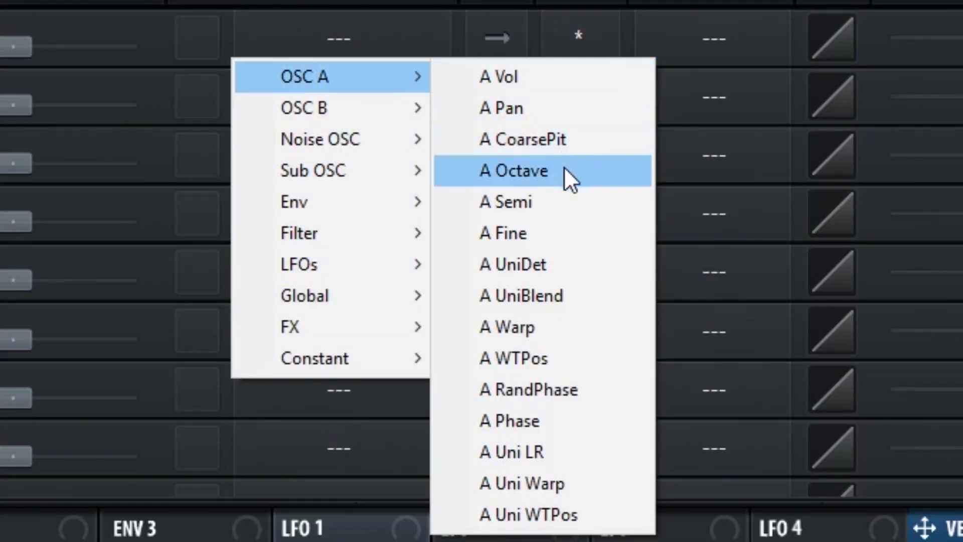
left_click(554, 207)
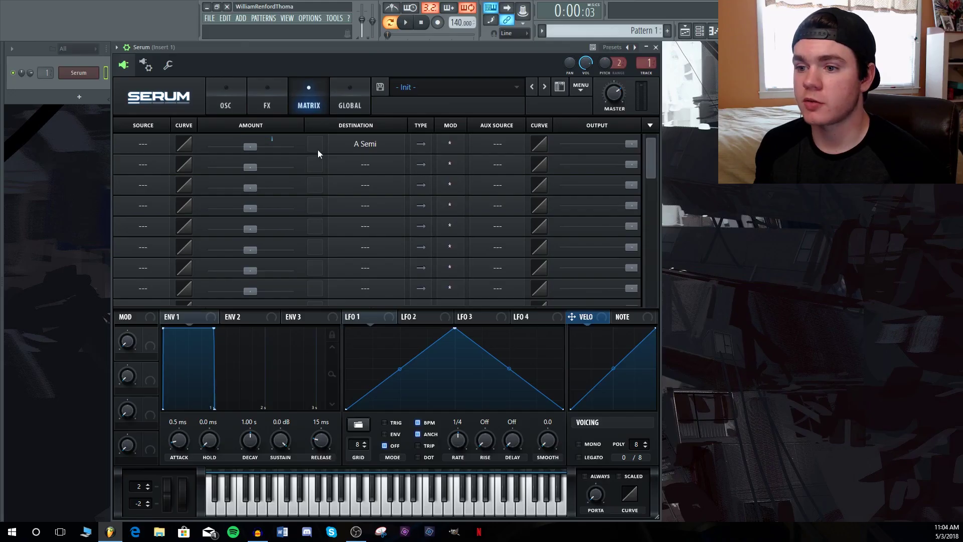
left_click(228, 92)
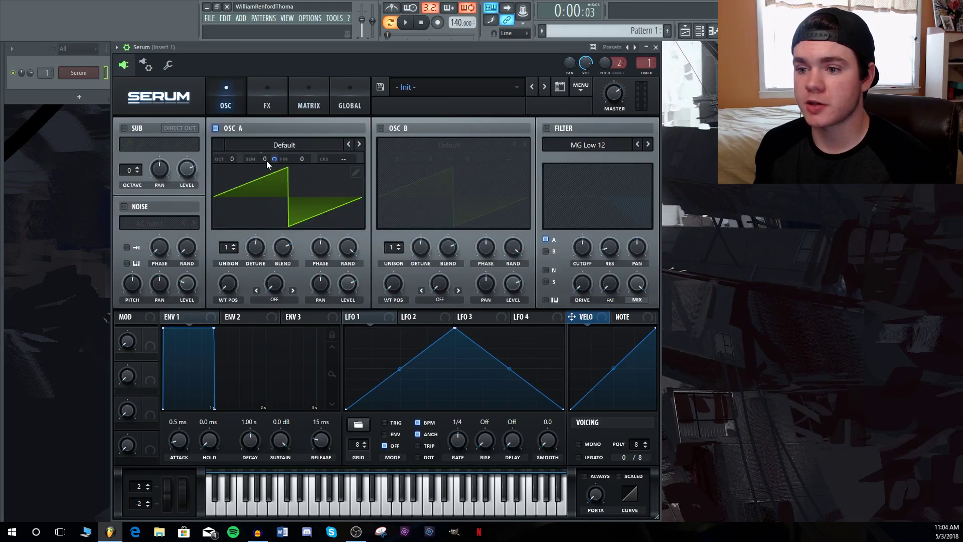
left_click(297, 94)
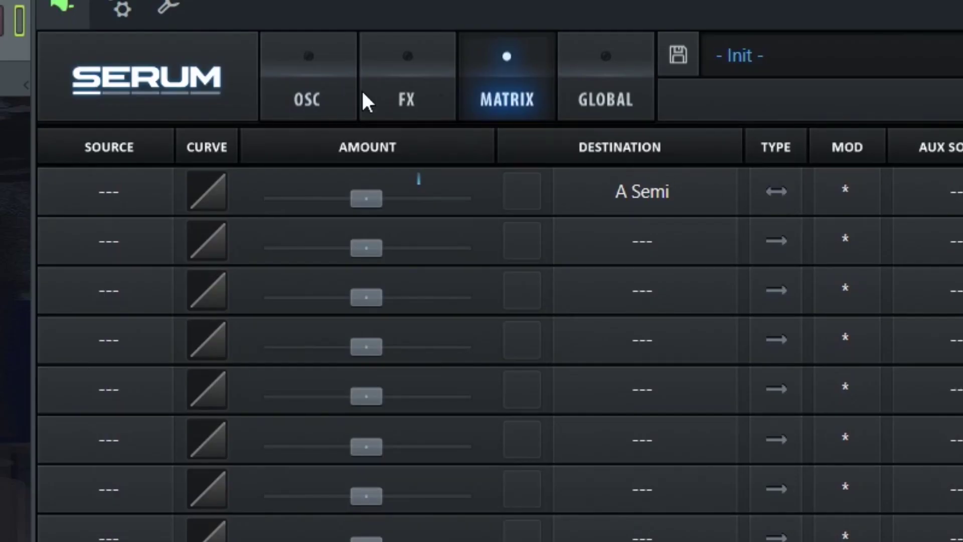
- Raise slot 1's A Semi modulation amount to 100 and bring up the source list
left_click_drag(365, 206, 506, 163)
left_click(315, 93)
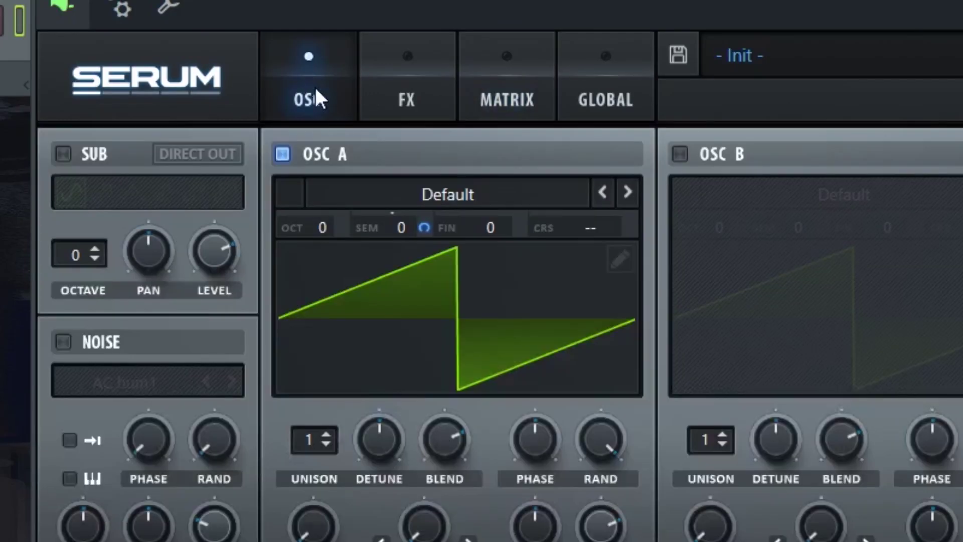
left_click(479, 59)
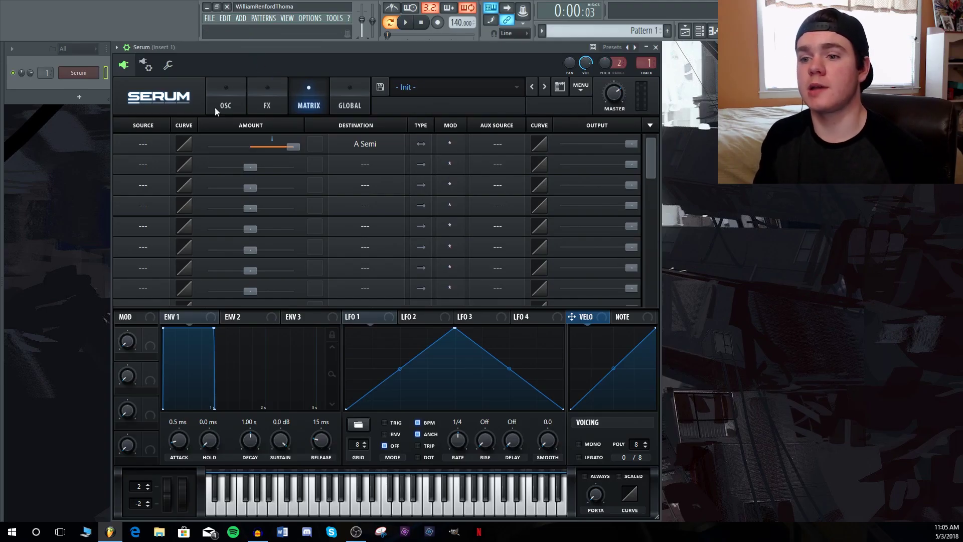
left_click(128, 143)
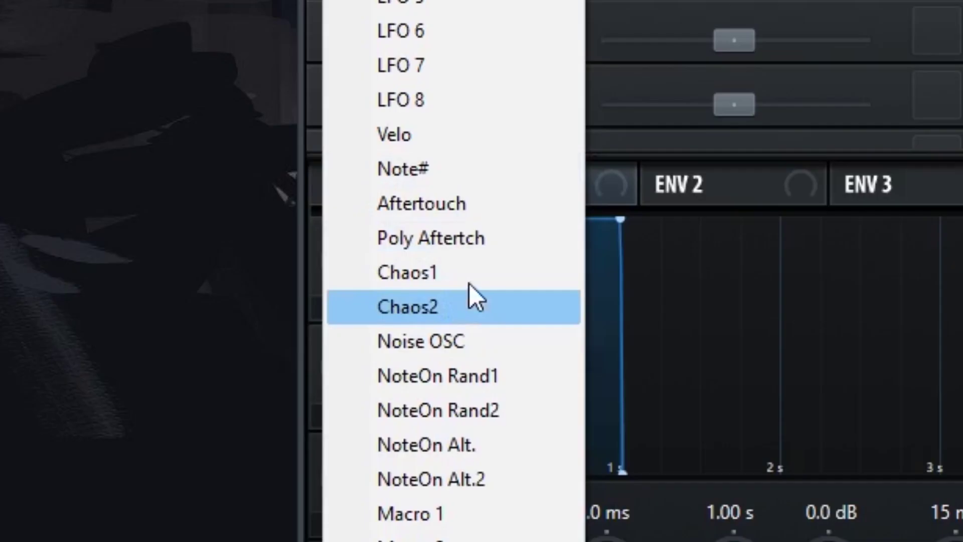
- Pick Chaos1 as slot 1's source, change it to Chaos2, then show the GLOBAL page
left_click(470, 278)
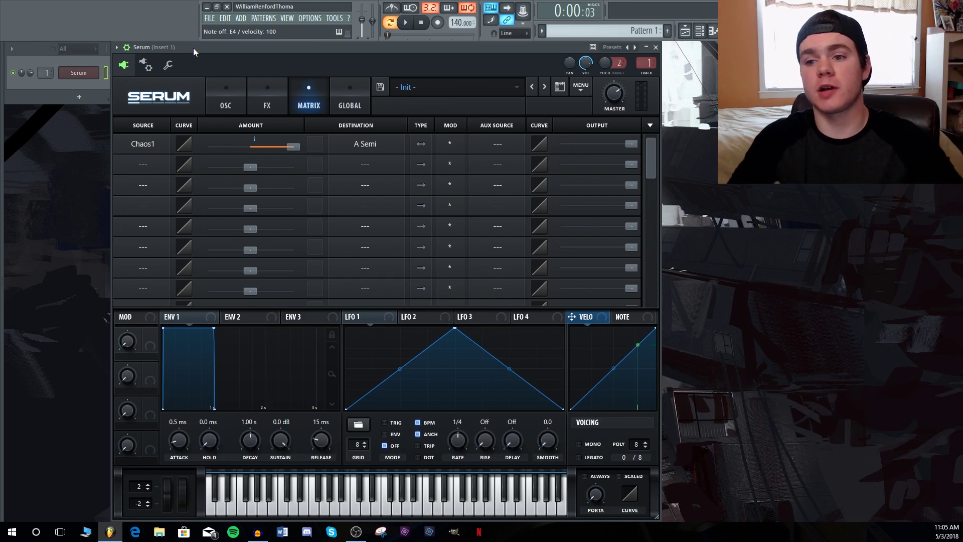
left_click(151, 142)
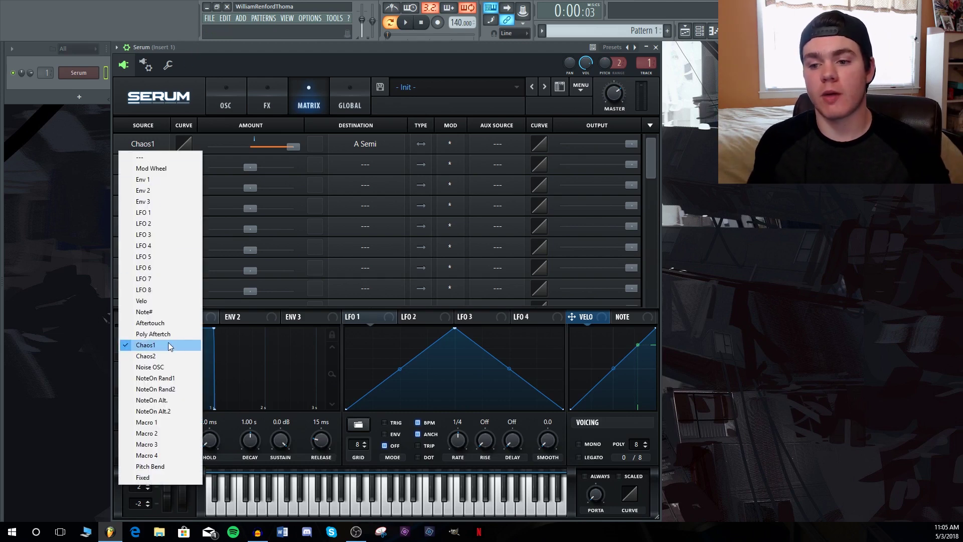
left_click(163, 356)
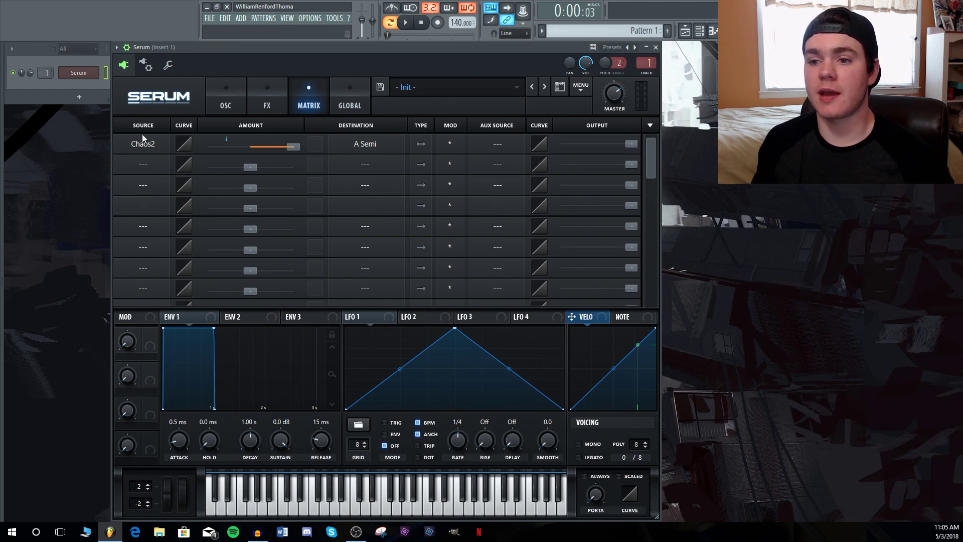
left_click(336, 89)
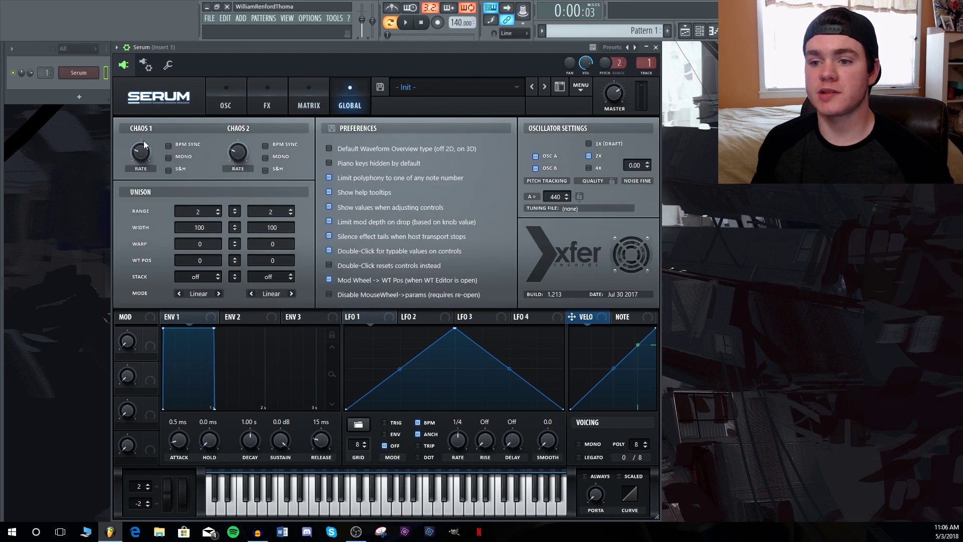
- Return to the Global page and sweep the Chaos 2 rate up and down
left_click(263, 94)
left_click(303, 93)
left_click(346, 91)
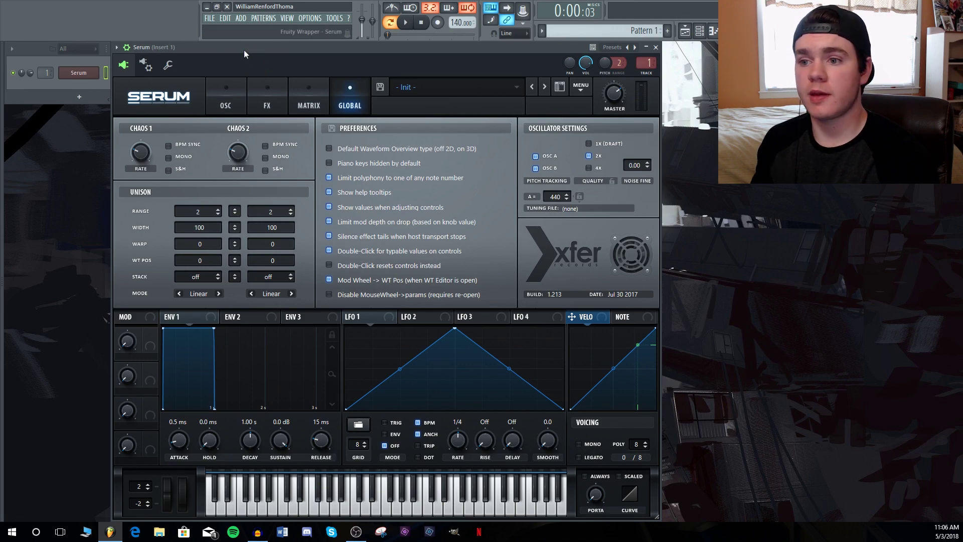
left_click_drag(245, 157, 245, 121)
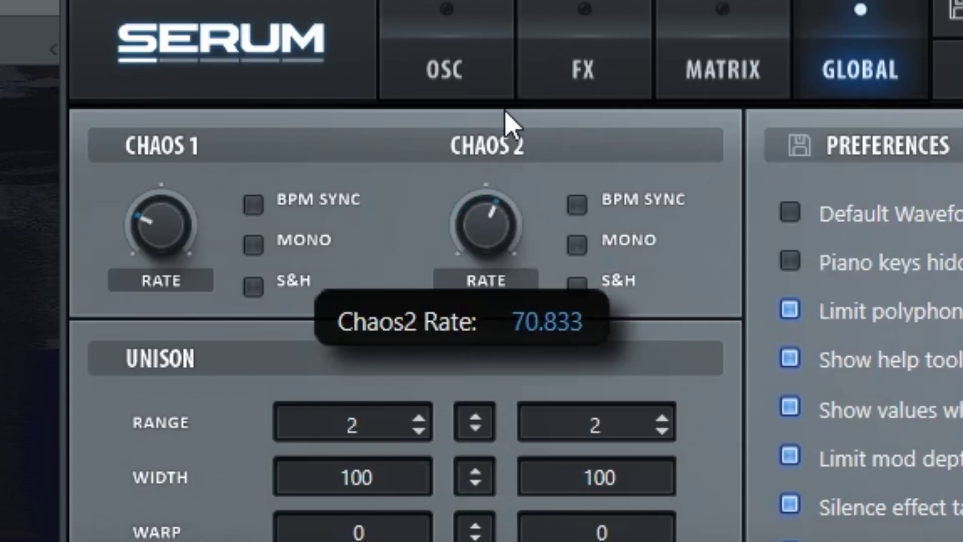
left_click_drag(506, 114, 517, 0)
- Turn on Chaos 2 BPM sync and S&H, settling its rate at 1/16
left_click(577, 204)
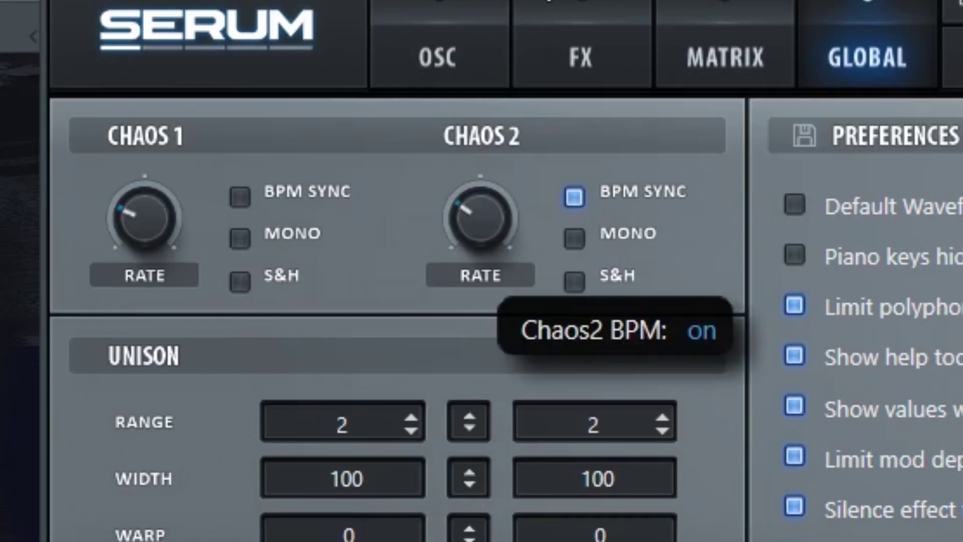
left_click_drag(488, 218, 490, 120)
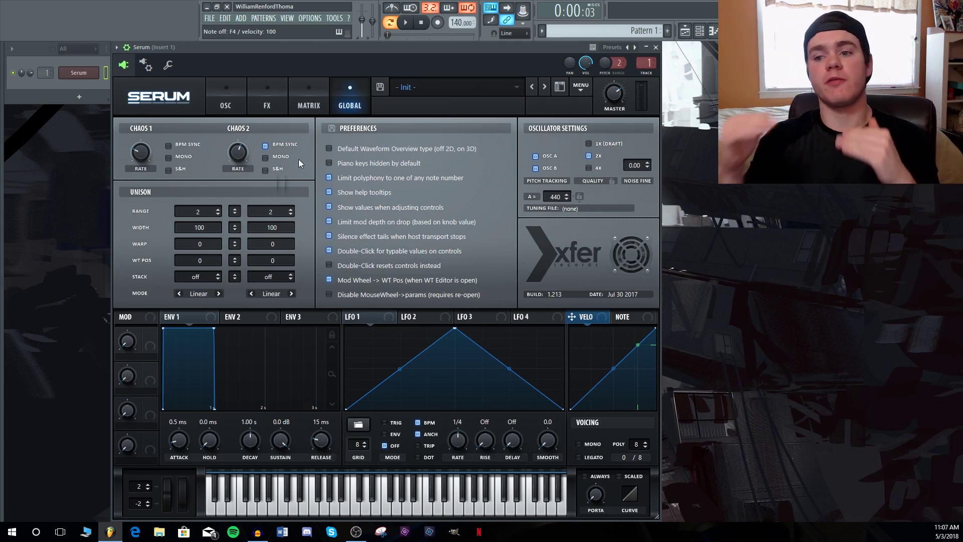
left_click(265, 171)
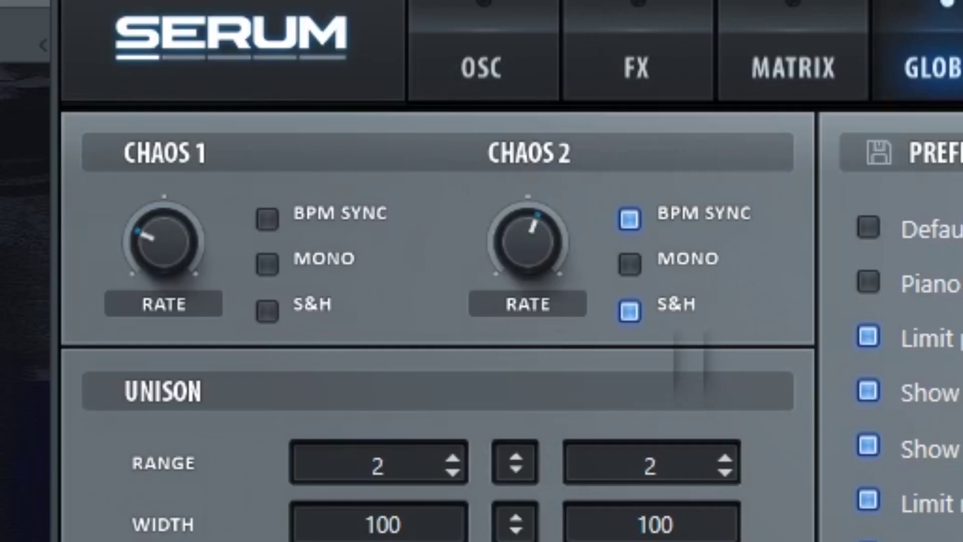
left_click_drag(238, 155, 241, 146)
left_click_drag(538, 213, 539, 248)
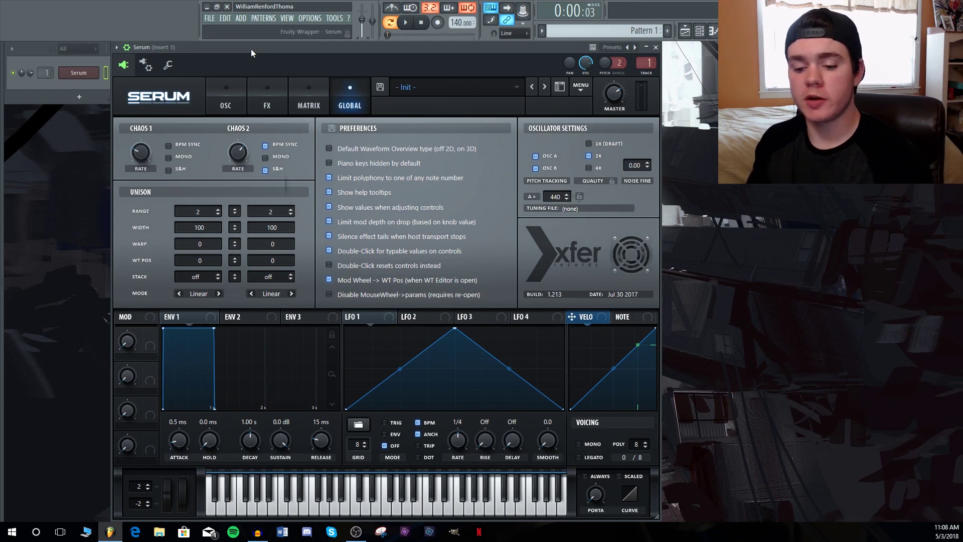
- Play notes (Z, E, C, R) to hear the random pitch jumps, then check Chaos 2 MONO
key("z")
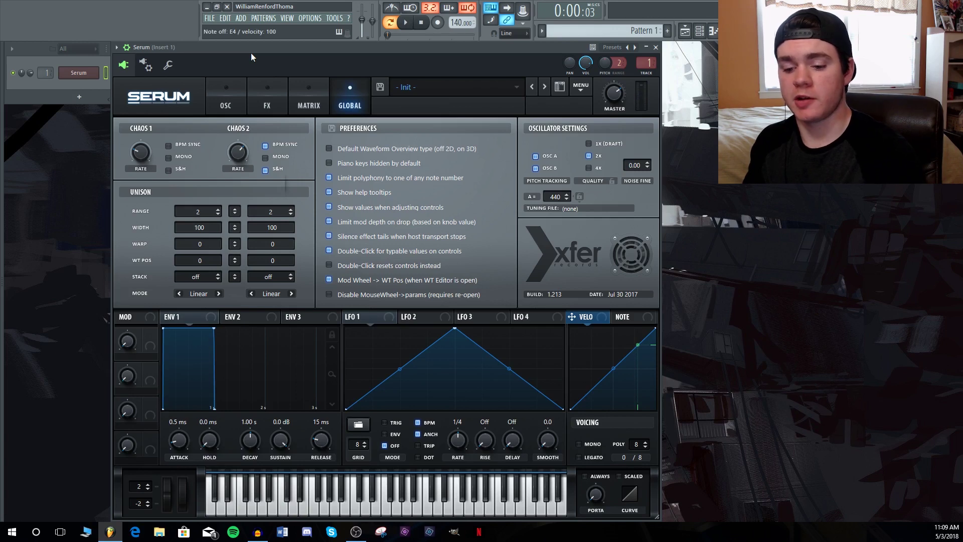
key("e")
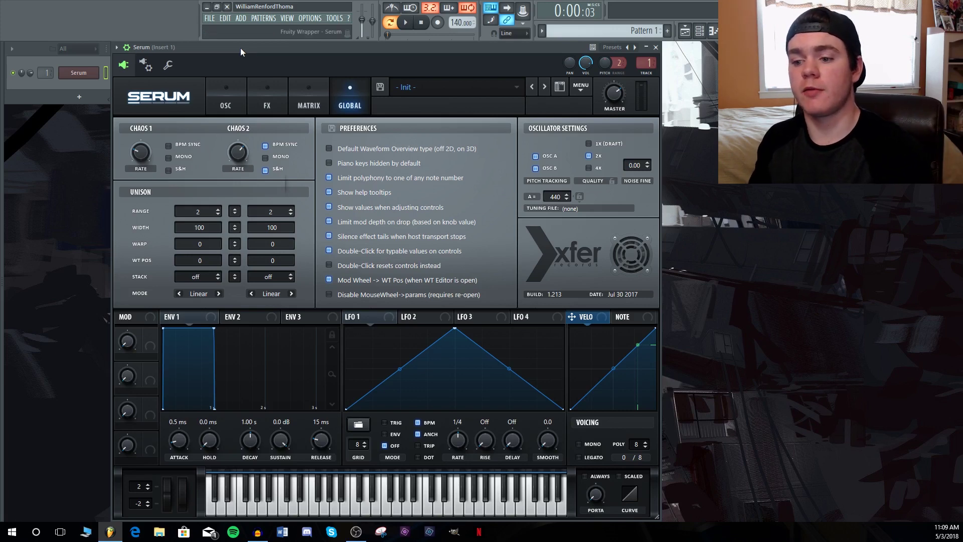
key("c")
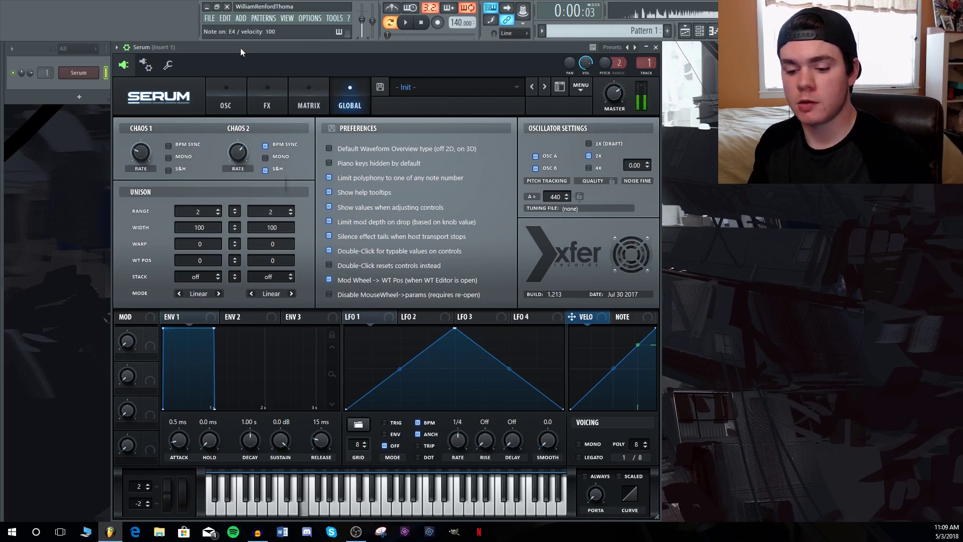
key("r")
key("c")
key("r")
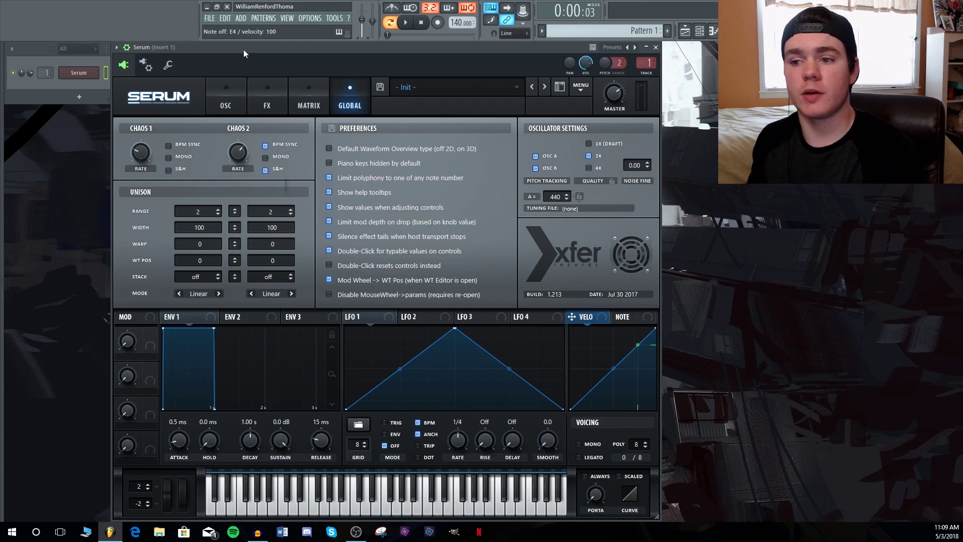
left_click(265, 157)
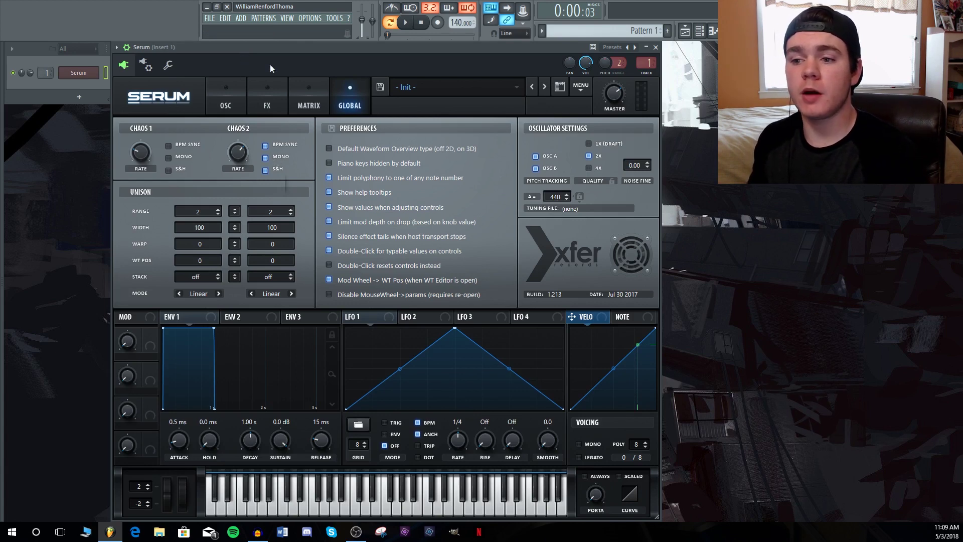